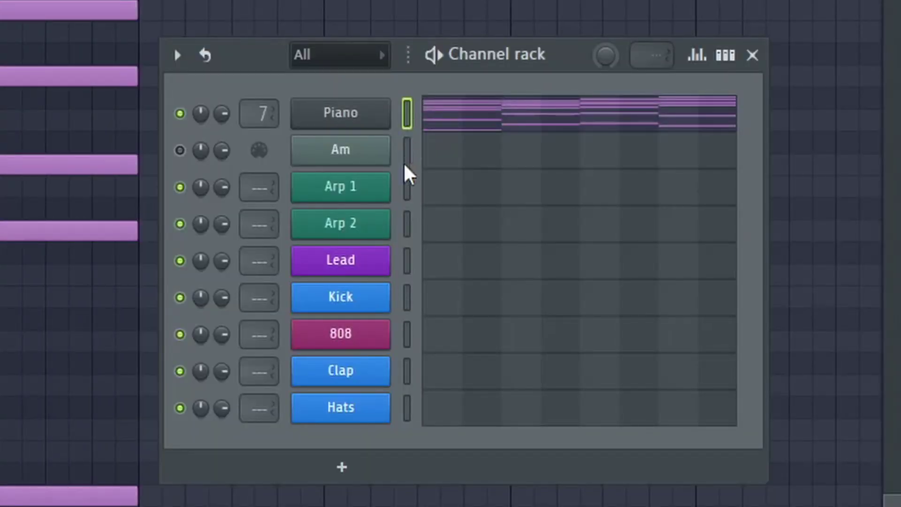
# Step: Paste the copied piano chords into the Arp 1 channel and delete the lowest bass note of each chord
pyautogui.click(406, 195)
pyautogui.hotkey('ctrl', 'v')
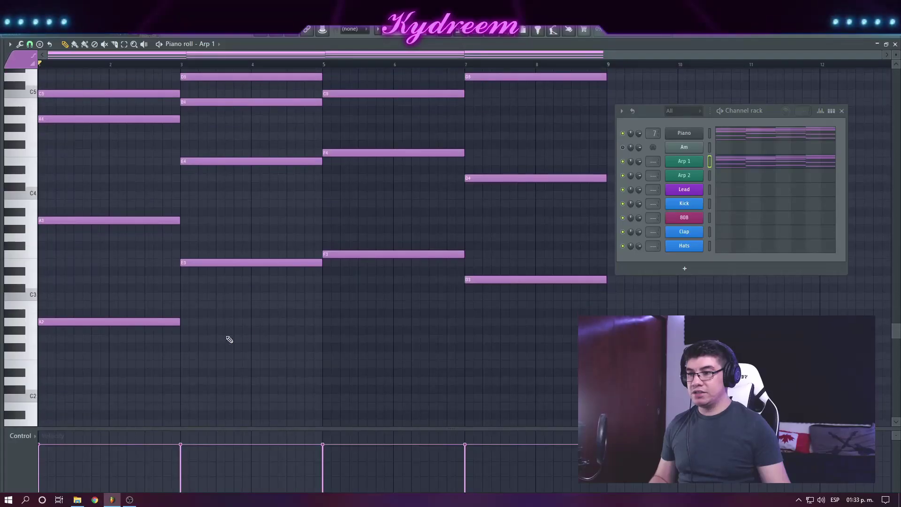
pyautogui.rightClick(176, 321)
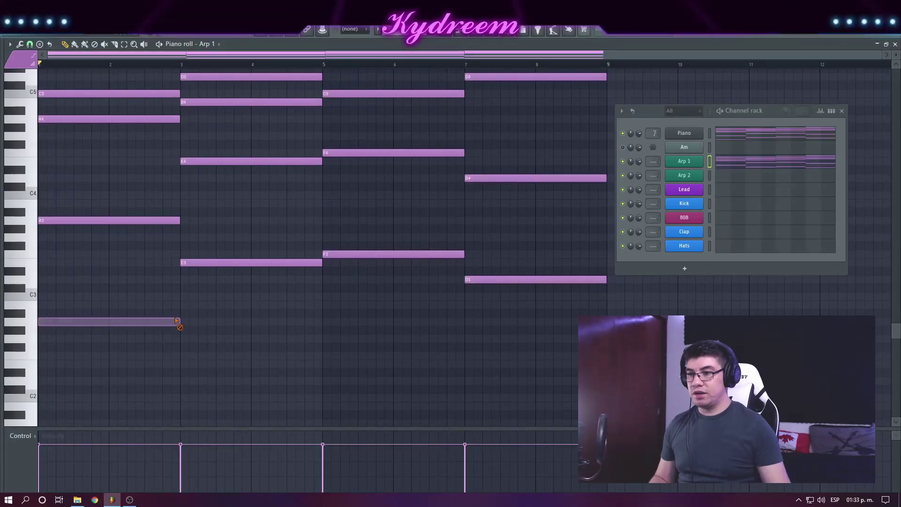
pyautogui.rightClick(382, 252)
pyautogui.rightClick(513, 279)
pyautogui.scroll(3, 376, 314)
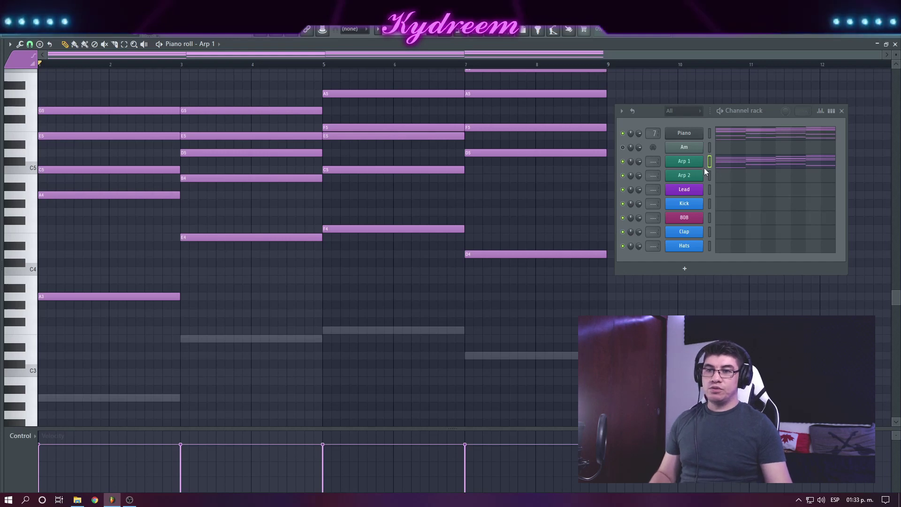
# Step: Open Arp 1's Nexus instrument and examine its preset category, arpeggiator mode and speed settings
pyautogui.click(689, 163)
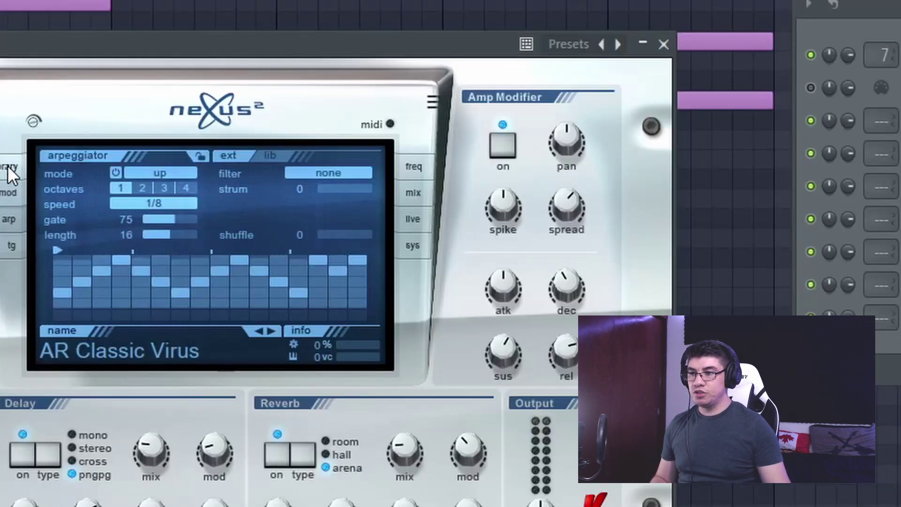
pyautogui.click(7, 167)
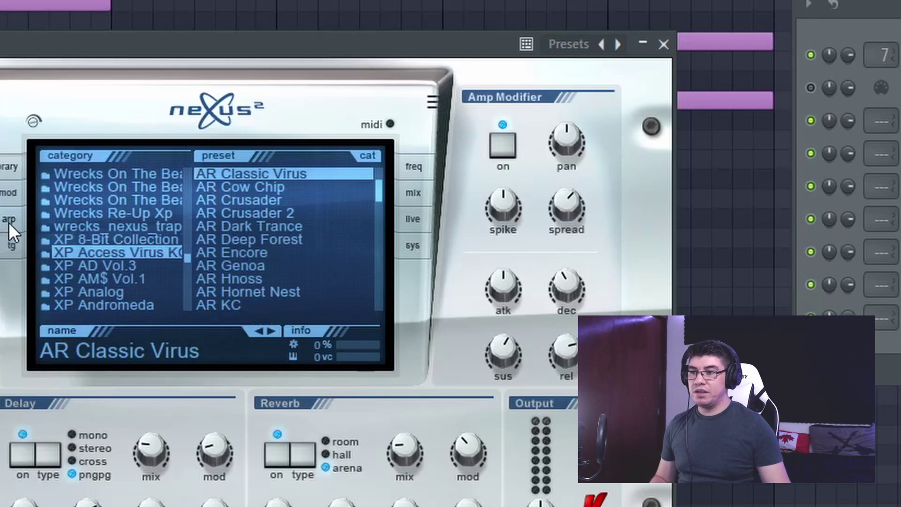
pyautogui.click(8, 220)
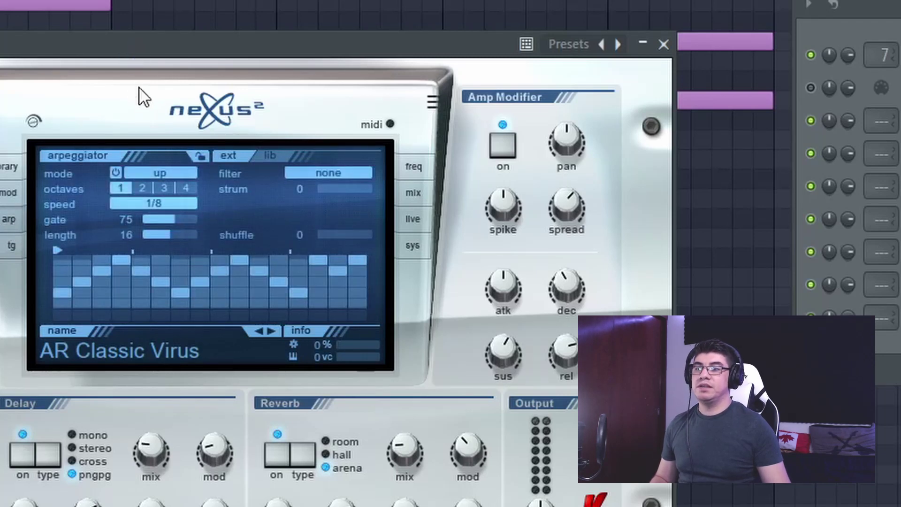
pyautogui.moveTo(137, 53); pyautogui.dragTo(201, 44)
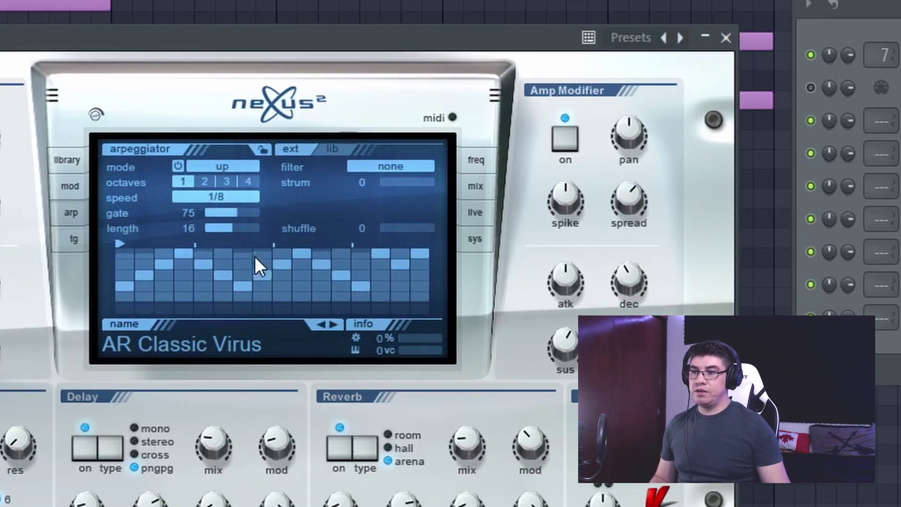
pyautogui.click(209, 165)
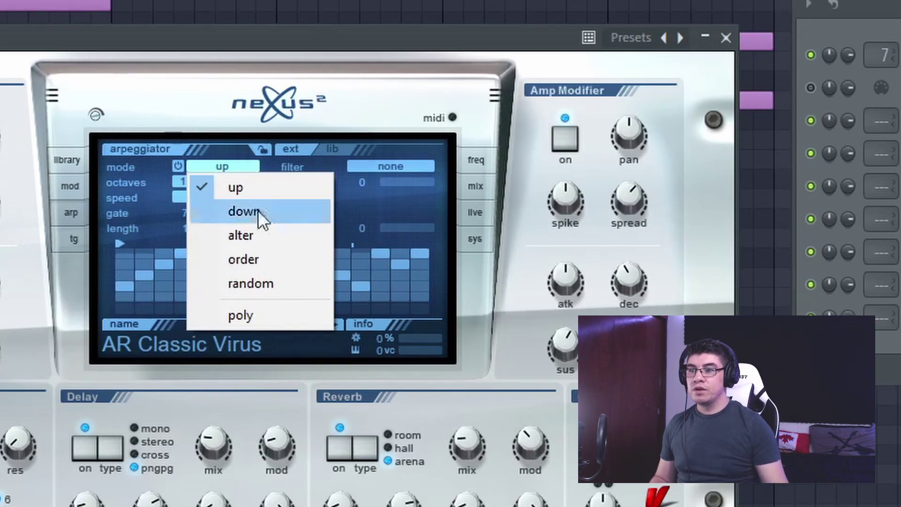
pyautogui.click(267, 38)
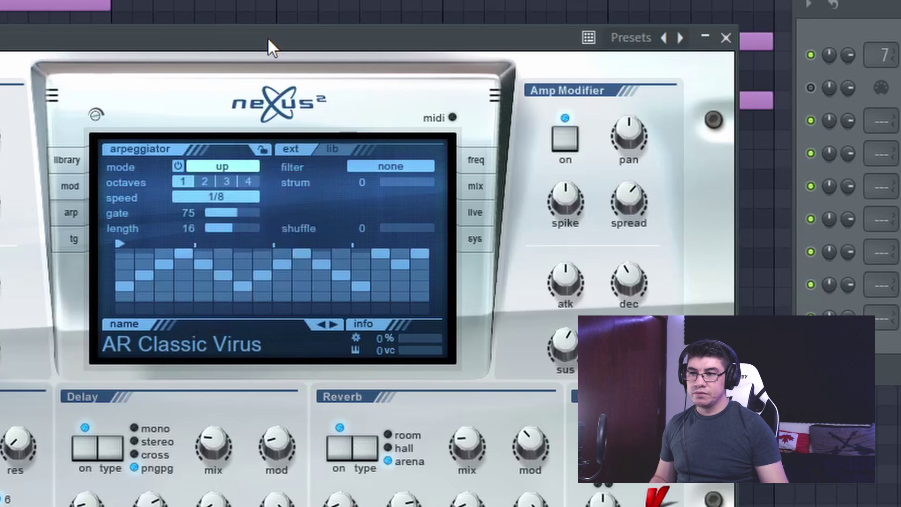
pyautogui.click(219, 196)
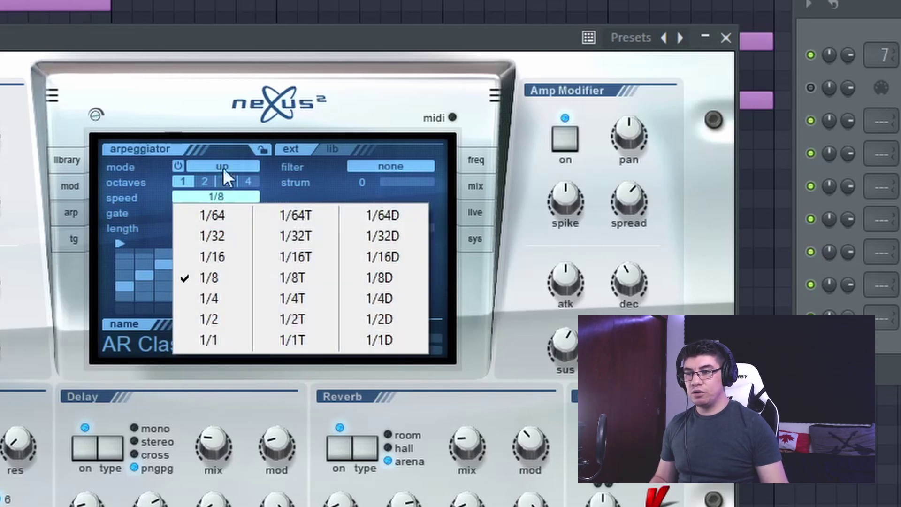
pyautogui.click(244, 33)
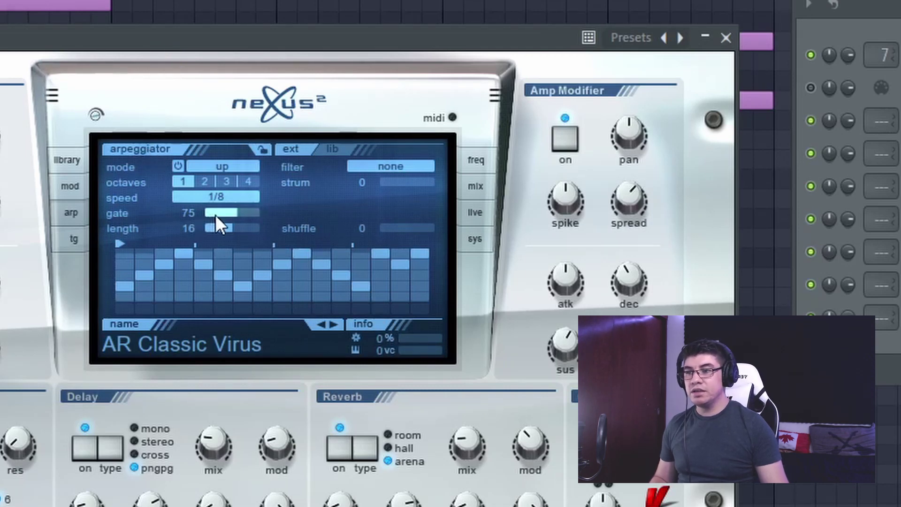
pyautogui.click(221, 194)
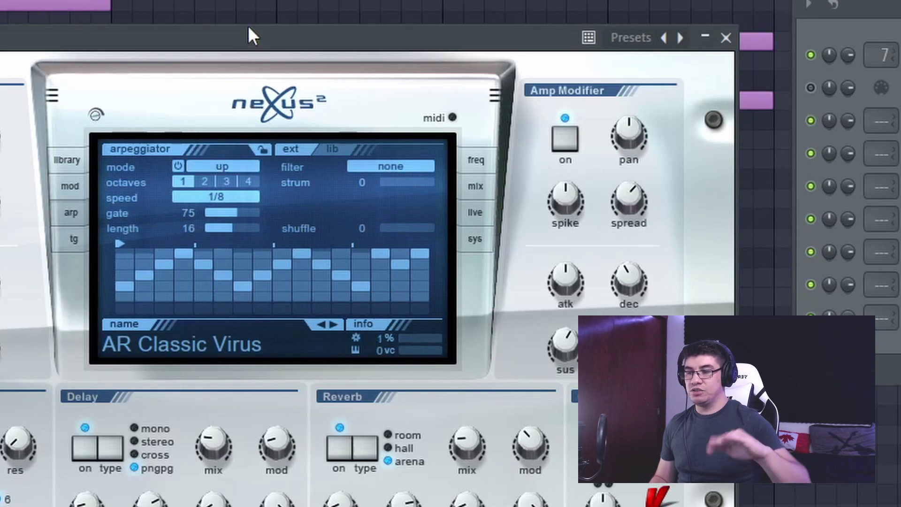
# Step: Play back the Arp 1 pattern with the piano muted to hear the arpeggio
pyautogui.press('space')
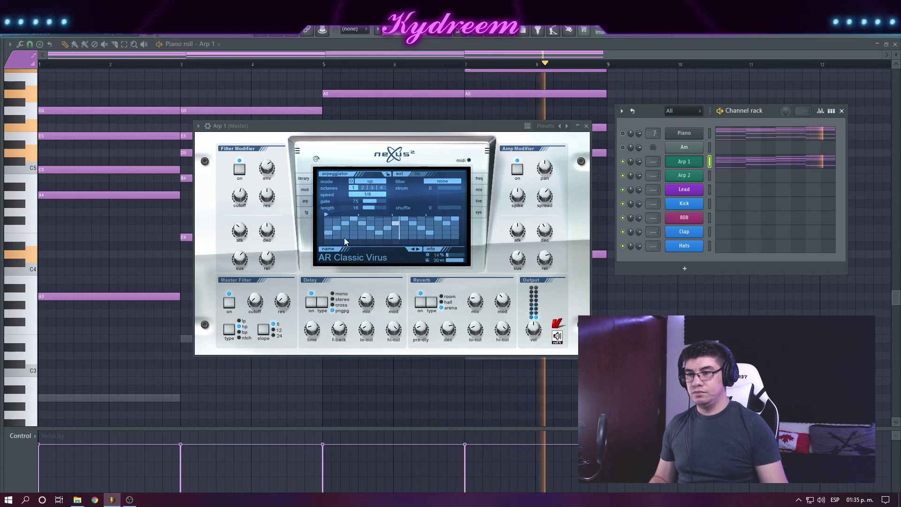
pyautogui.press('space')
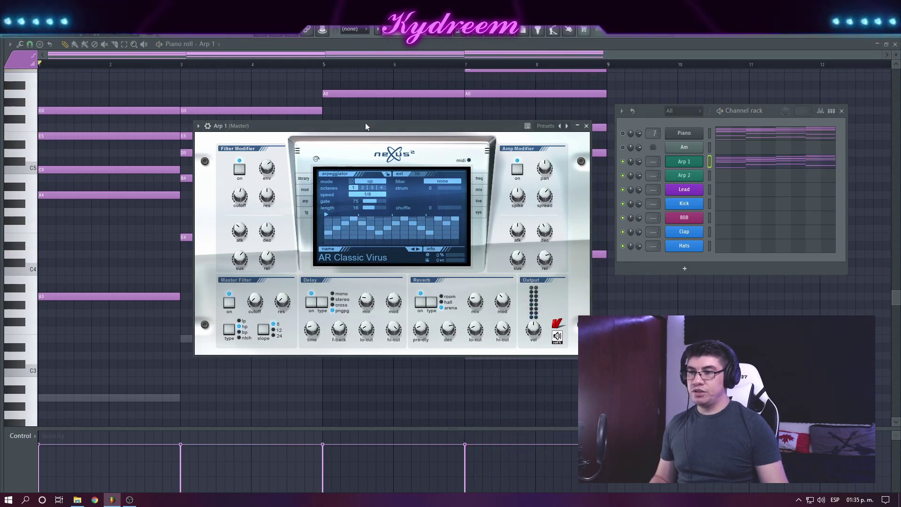
pyautogui.press('space')
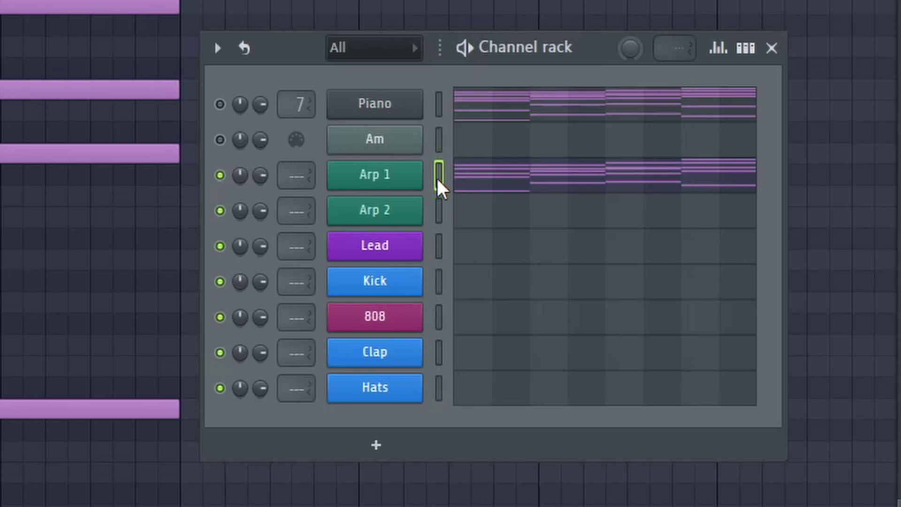
# Step: Paste the same chord notes into the Arp 2 channel and open its Nexus instrument
pyautogui.click(436, 207)
pyautogui.hotkey('ctrl', 'v')
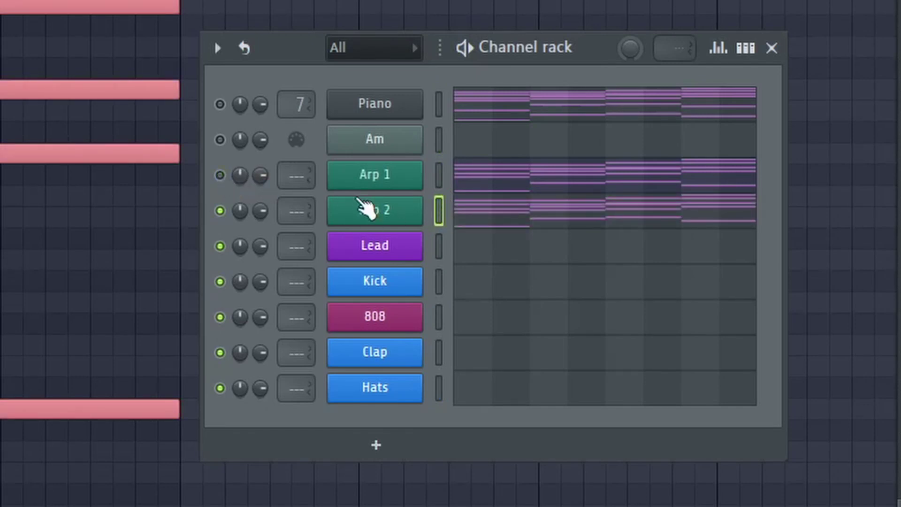
pyautogui.click(374, 212)
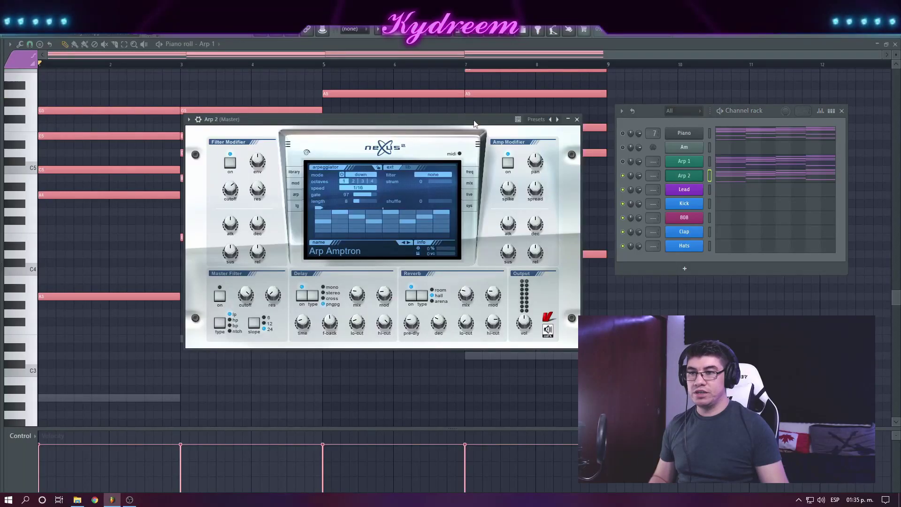
# Step: Examine Arp 2's preset in the Nexus library and its arpeggiator mode and speed settings
pyautogui.moveTo(474, 123); pyautogui.dragTo(479, 123)
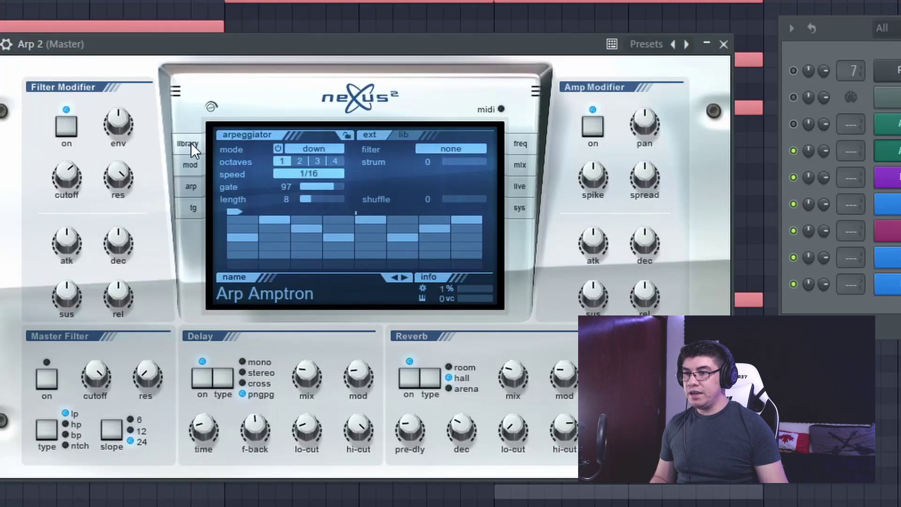
pyautogui.click(303, 172)
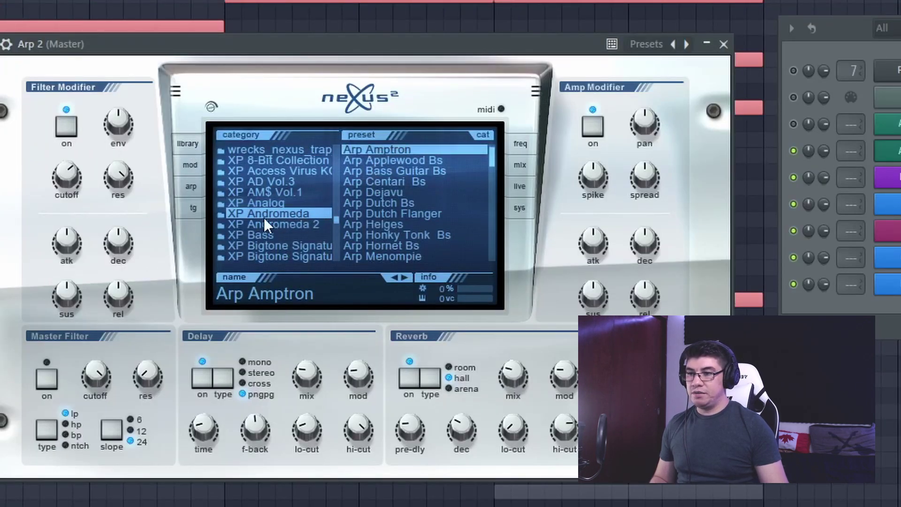
pyautogui.click(192, 186)
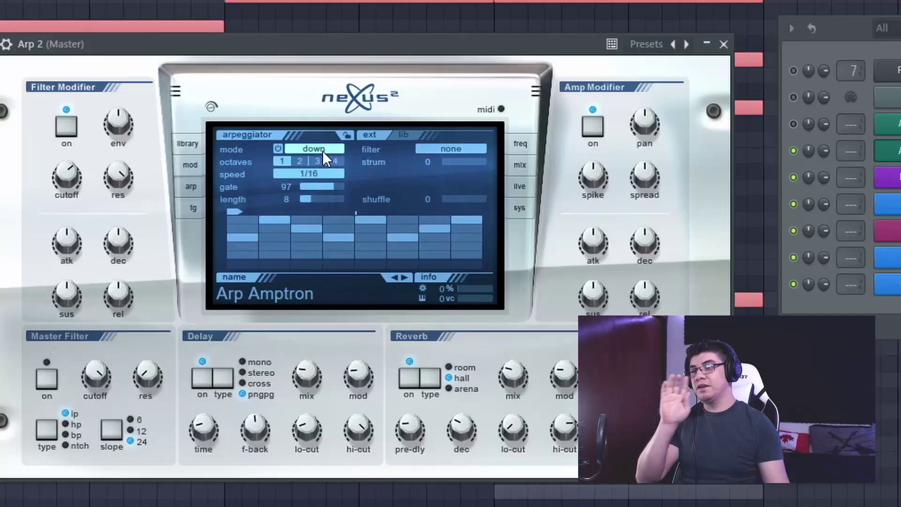
pyautogui.click(320, 173)
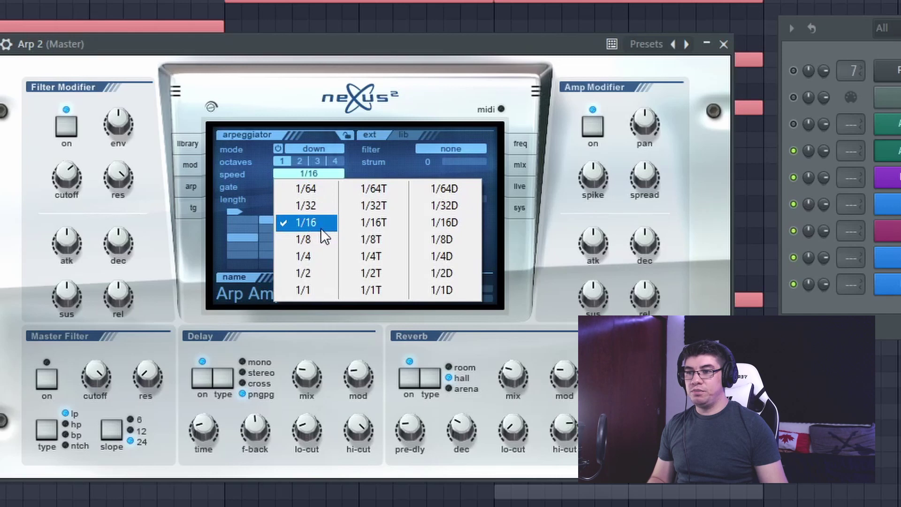
pyautogui.click(347, 46)
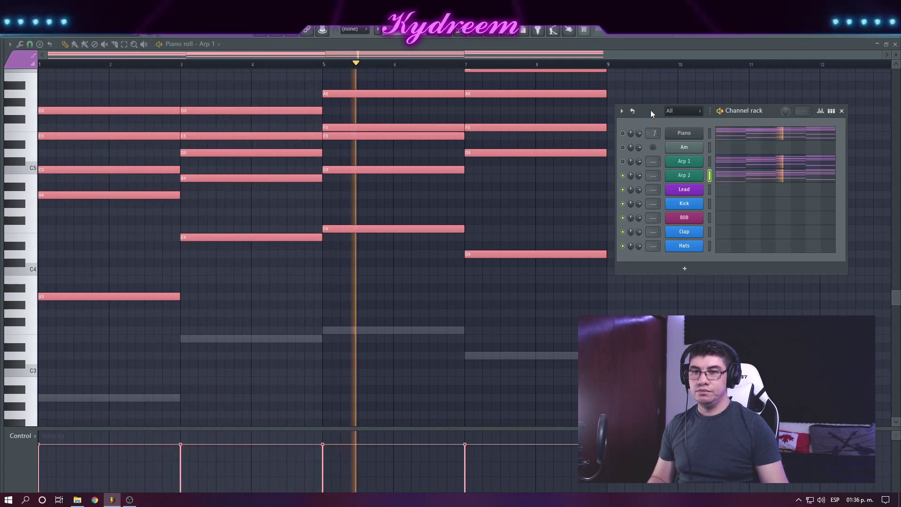
# Step: Stop playback and try Arp 2's arpeggiator at a speed of 1/4
pyautogui.click(686, 176)
pyautogui.press('space')
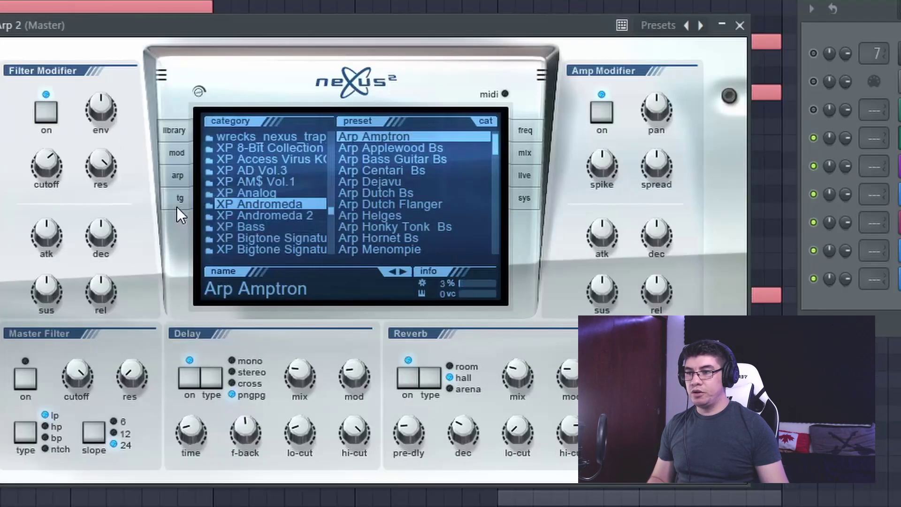
pyautogui.click(305, 194)
pyautogui.click(372, 185)
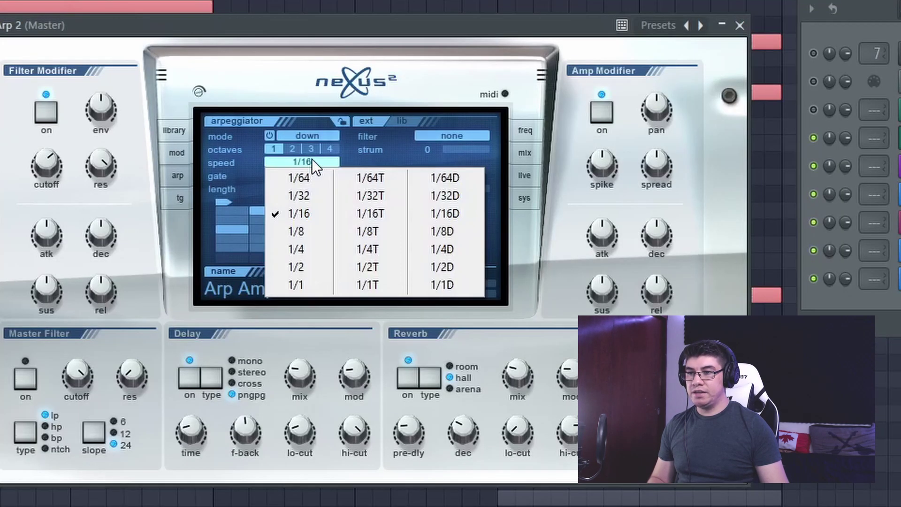
pyautogui.click(302, 251)
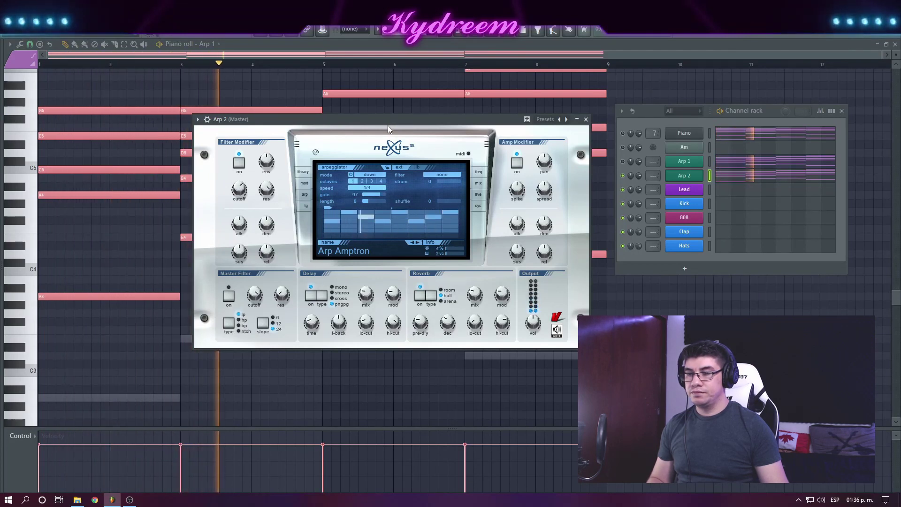
# Step: Return Arp 2's arpeggiator speed to 1/16, play it back and close the instrument window
pyautogui.click(369, 188)
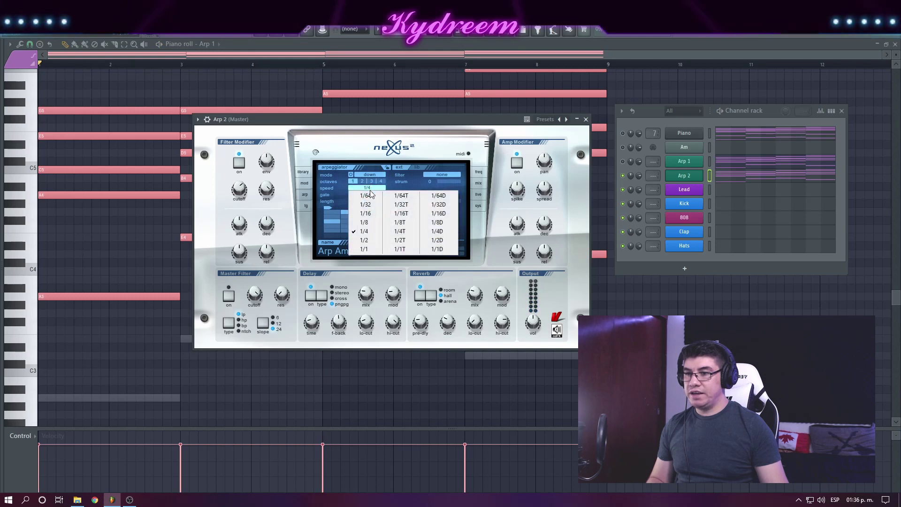
pyautogui.click(371, 214)
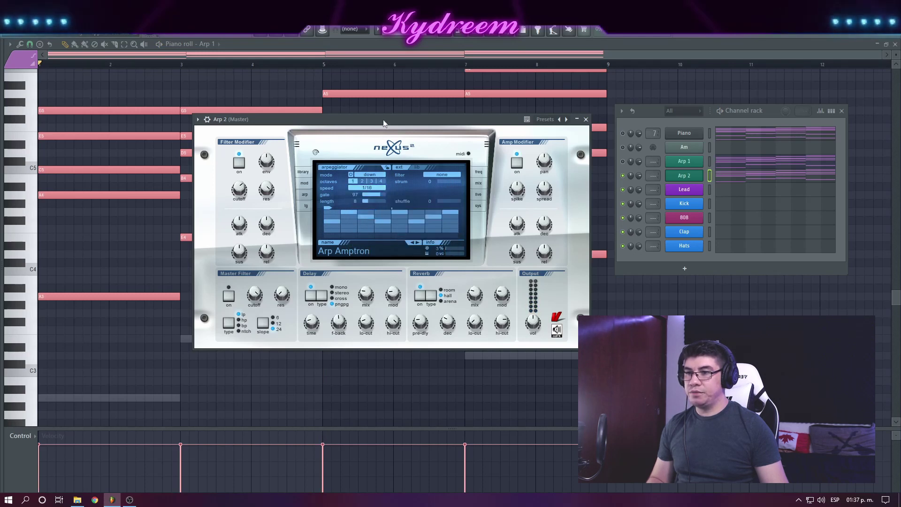
pyautogui.press('space')
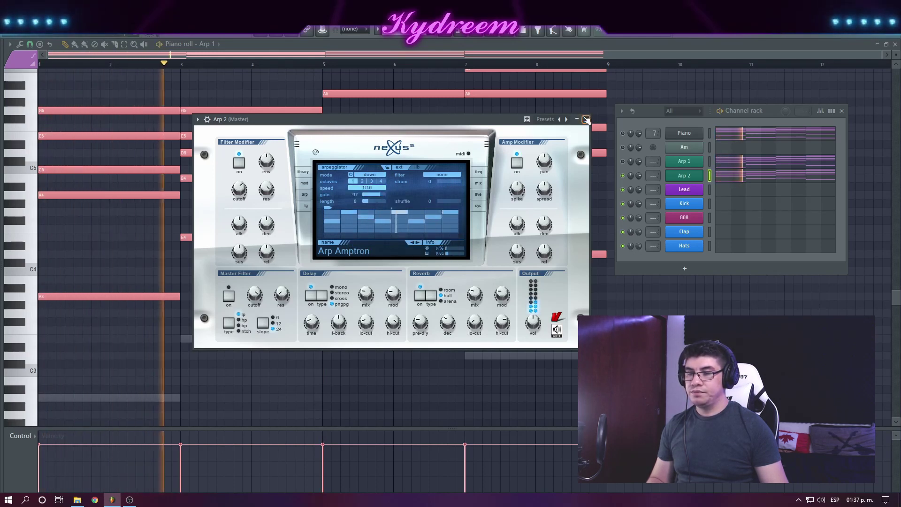
pyautogui.click(585, 119)
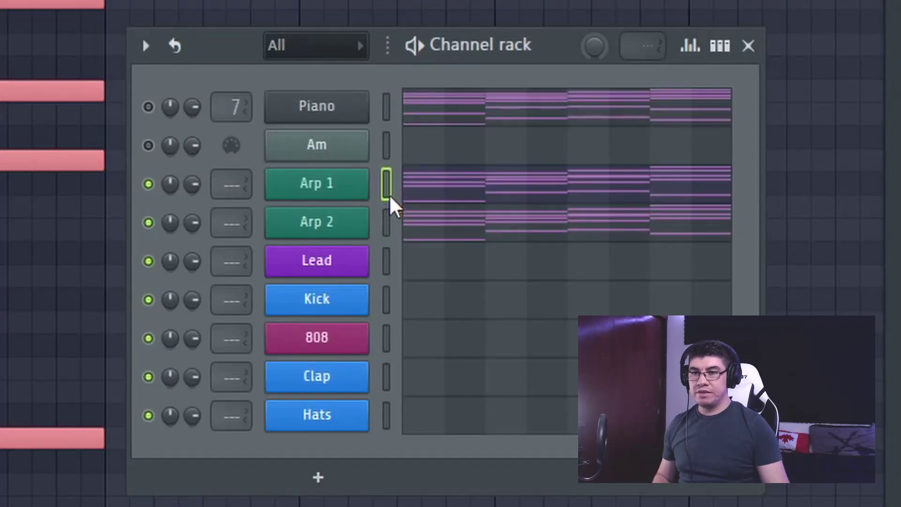
# Step: Route Arp 1 and Arp 2 to mixer tracks 8 and 9 and insert Fruity Parametric EQ 2 on the Arp 1 track
pyautogui.doubleClick(386, 185)
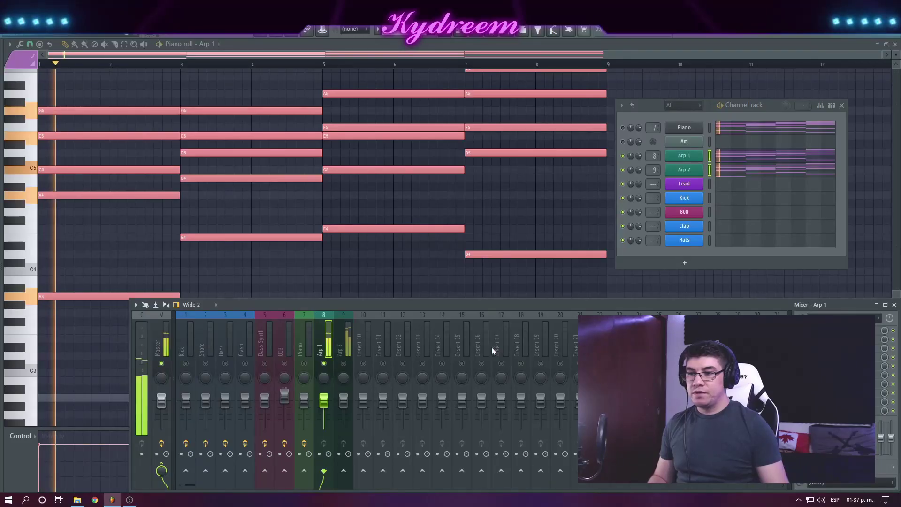
pyautogui.click(793, 293)
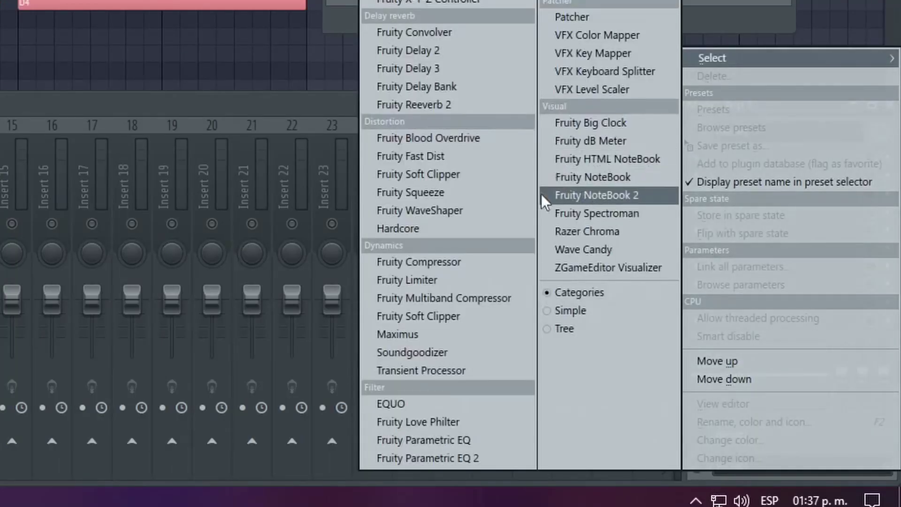
pyautogui.click(427, 458)
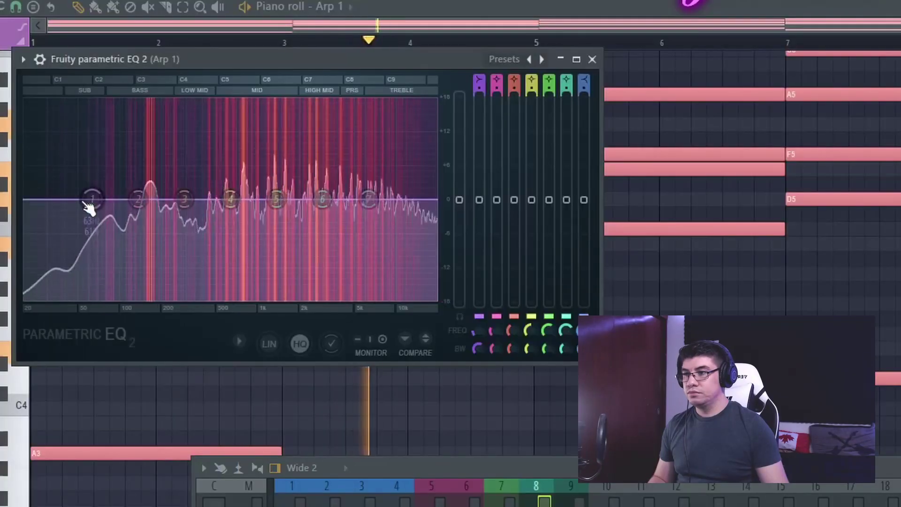
# Step: Shape the Arp 1 EQ: cut the lows at about 103 Hz and lower bands 2, 3 (about 507 Hz), 4 (about 1184 Hz) and 6
pyautogui.moveTo(72, 154); pyautogui.dragTo(93, 208)
pyautogui.moveTo(127, 299); pyautogui.dragTo(122, 299)
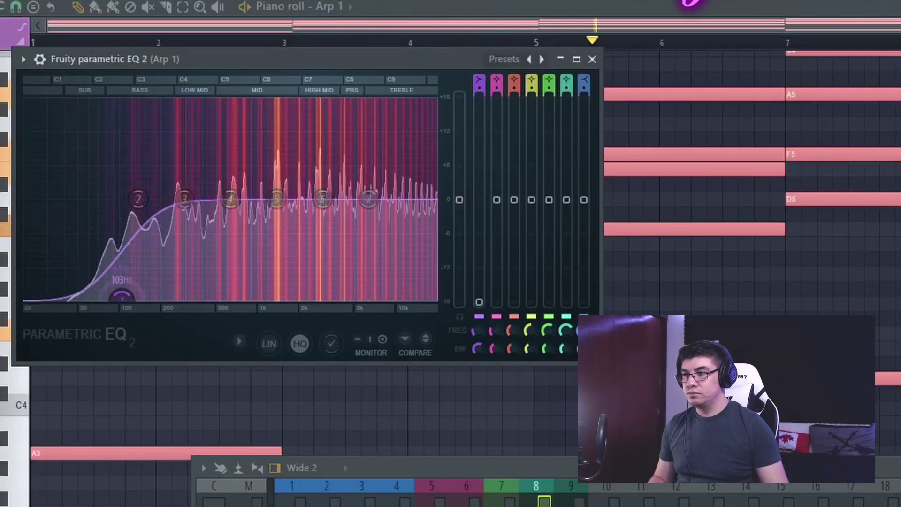
pyautogui.moveTo(138, 200); pyautogui.dragTo(146, 225)
pyautogui.moveTo(184, 199); pyautogui.dragTo(197, 244)
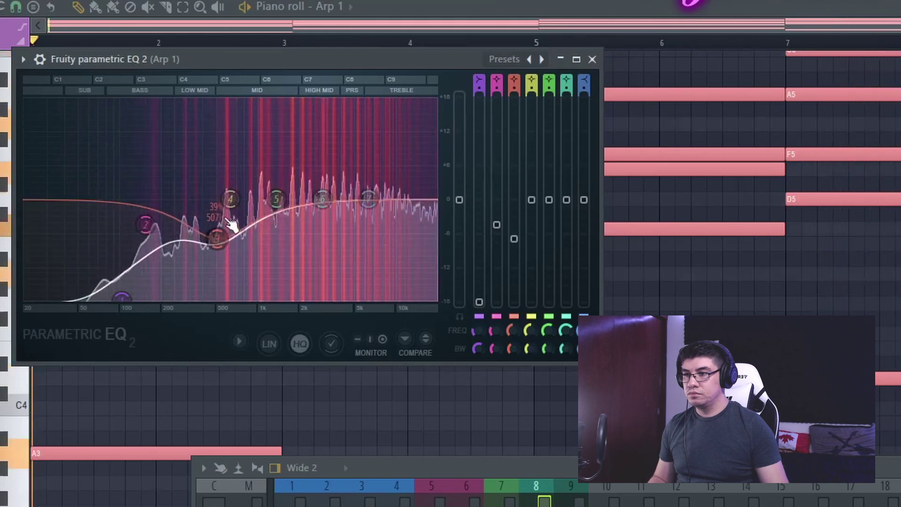
pyautogui.moveTo(261, 234); pyautogui.dragTo(266, 236)
pyautogui.moveTo(322, 200); pyautogui.dragTo(327, 221)
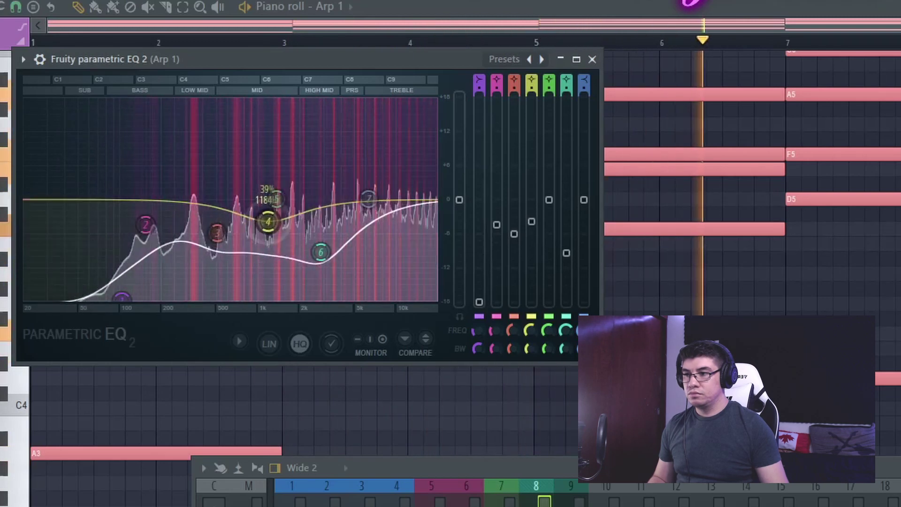
# Step: Finish the Arp 1 EQ by raising band 3 slightly, lowering band 7 and raising the main level, then close it
pyautogui.moveTo(228, 234); pyautogui.dragTo(227, 228)
pyautogui.moveTo(368, 198); pyautogui.dragTo(370, 223)
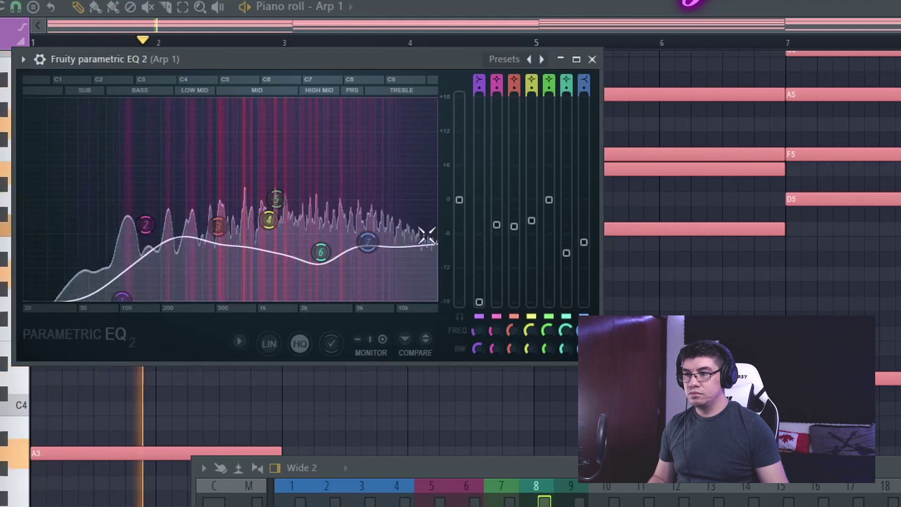
pyautogui.moveTo(459, 200); pyautogui.dragTo(459, 185)
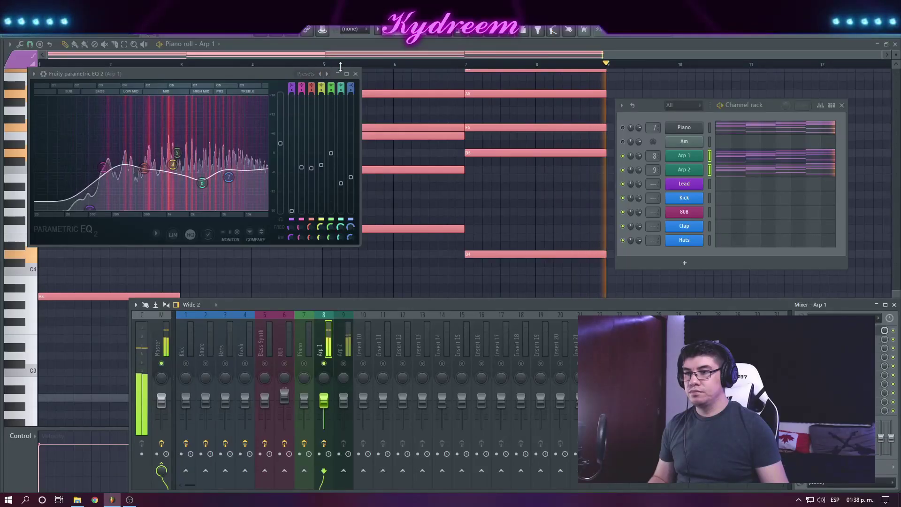
pyautogui.click(356, 74)
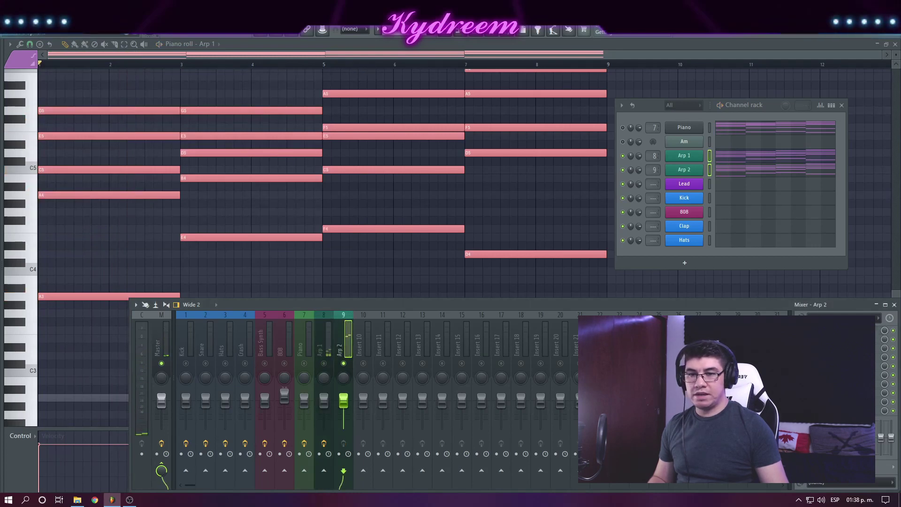
# Step: Insert Fruity Parametric EQ 2 on the Arp 2 track, cut the lows at about 114 Hz, cut the highs with band 7 and lower band 6
pyautogui.click(799, 330)
pyautogui.click(690, 478)
pyautogui.press('space')
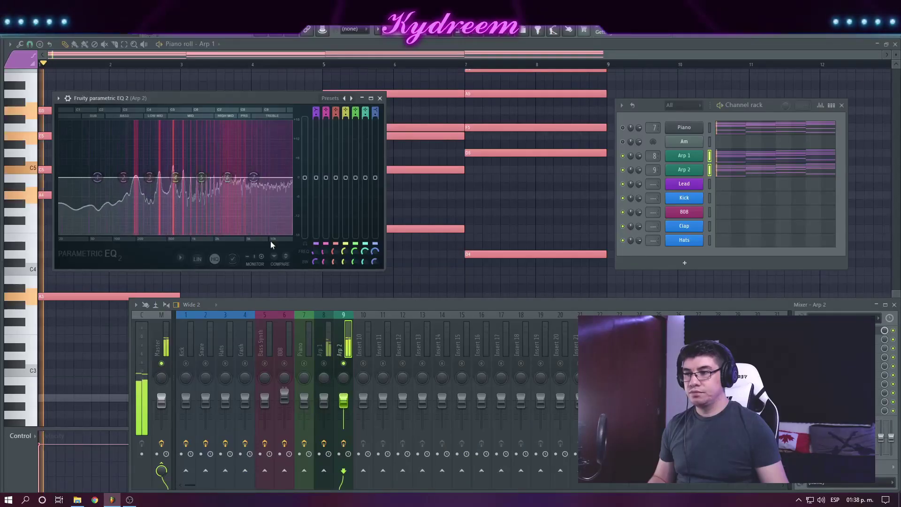
pyautogui.moveTo(97, 177); pyautogui.dragTo(117, 235)
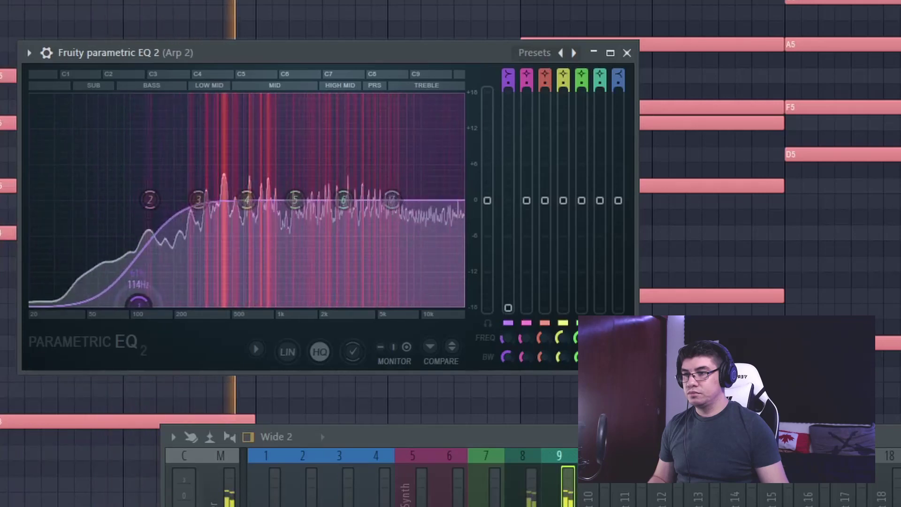
pyautogui.moveTo(392, 200); pyautogui.dragTo(391, 303)
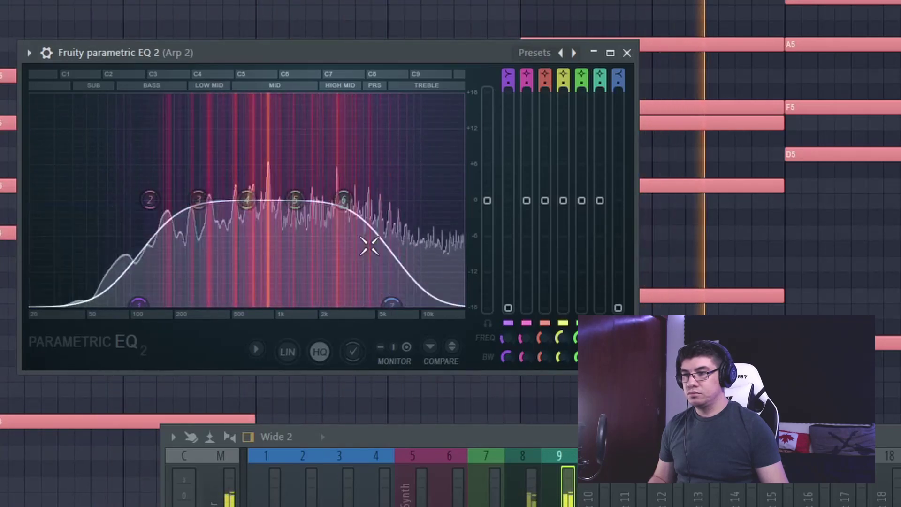
pyautogui.moveTo(344, 199); pyautogui.dragTo(343, 215)
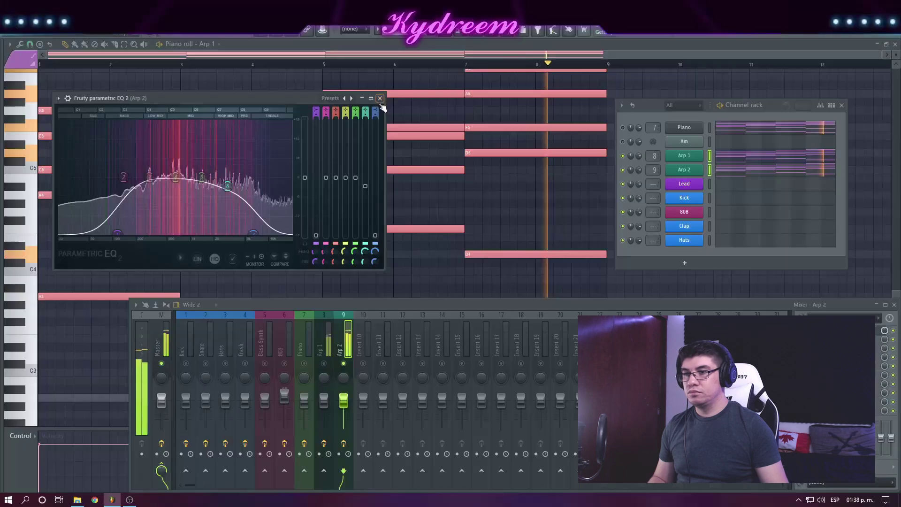
pyautogui.click(380, 99)
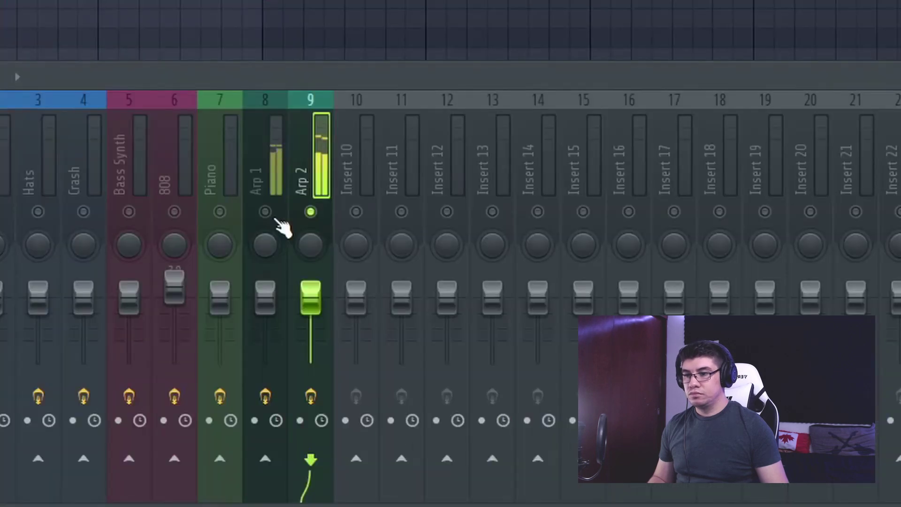
# Step: Pan Arp 1 slightly to the left and Arp 2 slightly to the right in the mixer
pyautogui.click(269, 249)
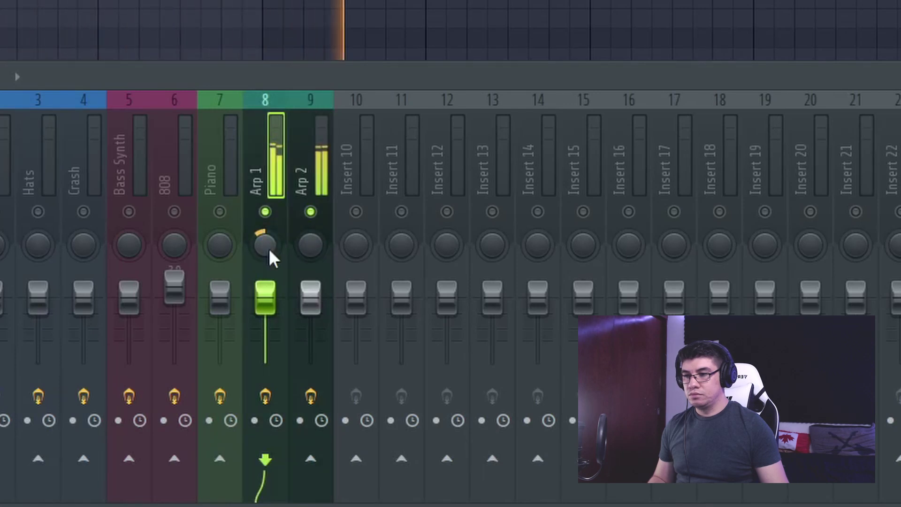
pyautogui.click(312, 248)
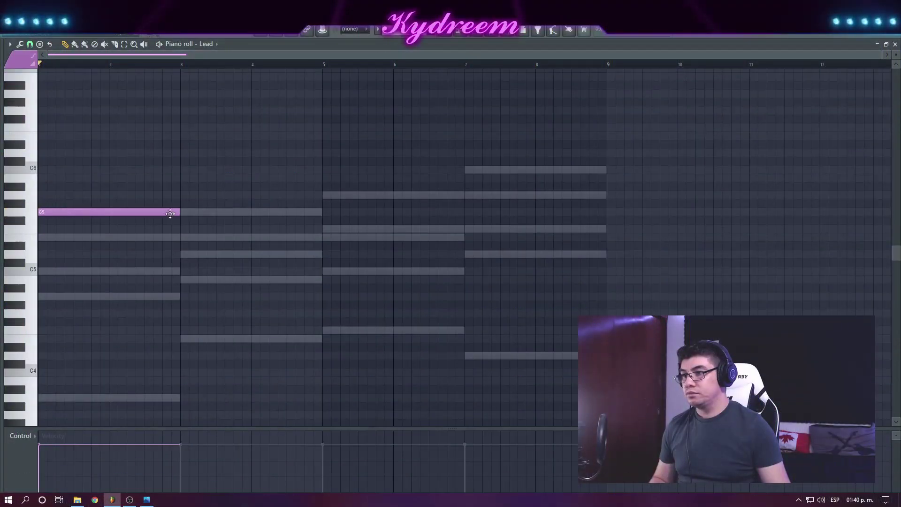
# Step: Write the Lead melody in bars 1 and 2: shorten the opening G5 and add A5, C6, D6 and C6
pyautogui.moveTo(177, 213); pyautogui.dragTo(79, 216)
pyautogui.click(88, 195)
pyautogui.press('space')
pyautogui.moveTo(126, 195); pyautogui.dragTo(142, 169)
pyautogui.click(96, 169)
pyautogui.click(718, 108)
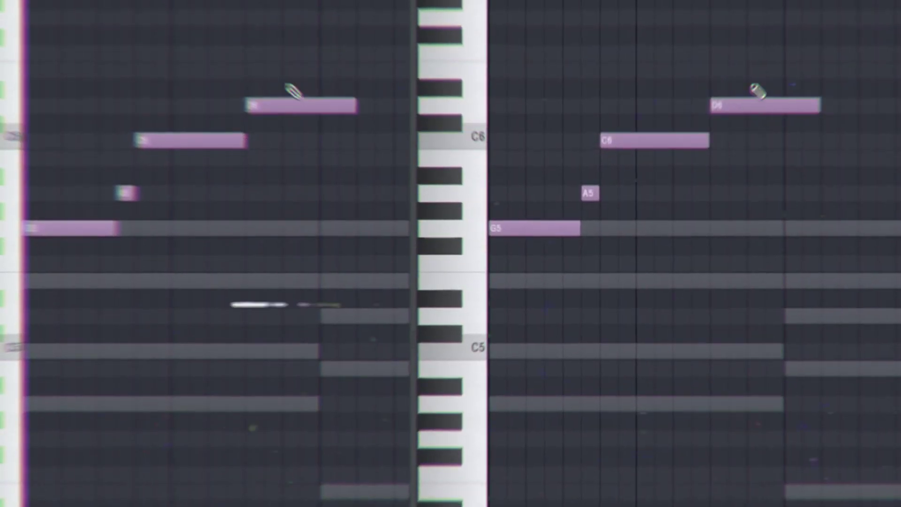
pyautogui.click(752, 145)
pyautogui.moveTo(818, 113); pyautogui.dragTo(746, 117)
pyautogui.moveTo(855, 148); pyautogui.dragTo(800, 149)
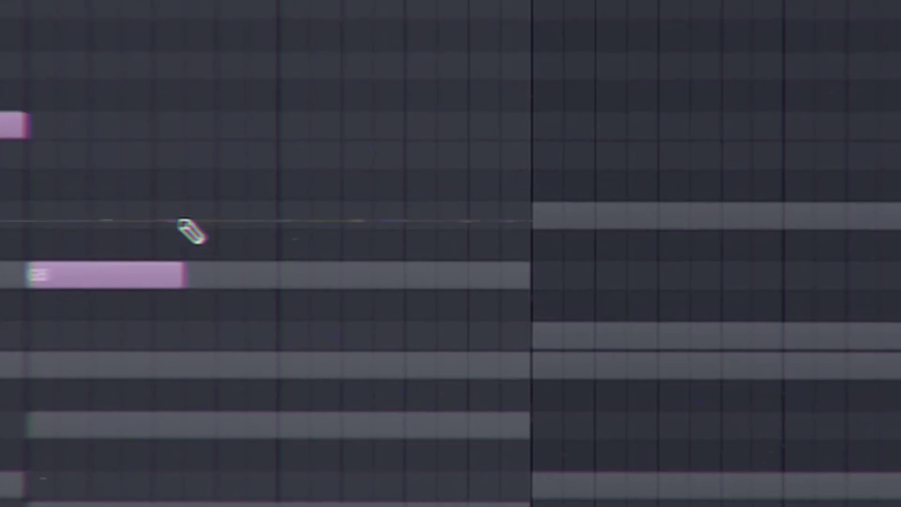
# Step: Continue the Lead melody through bars 3 and 4 with a short A5 and a long G5, and place a G5 at bar 5
pyautogui.click(178, 216)
pyautogui.moveTo(159, 275)
pyautogui.mouseDown()
pyautogui.moveTo(336, 291)
pyautogui.moveTo(451, 277)
pyautogui.mouseUp()
pyautogui.click(470, 276)
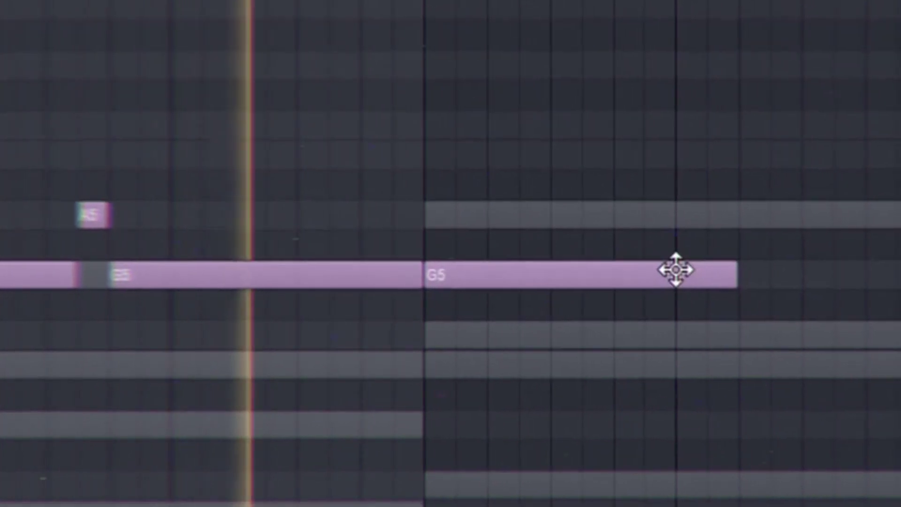
# Step: Shape bars 5 and 6 of the Lead melody with a shortened G5 followed by D6, C6, D6, C6 and B5
pyautogui.moveTo(756, 276); pyautogui.dragTo(610, 278)
pyautogui.click(624, 9)
pyautogui.moveTo(756, 9); pyautogui.dragTo(617, 32)
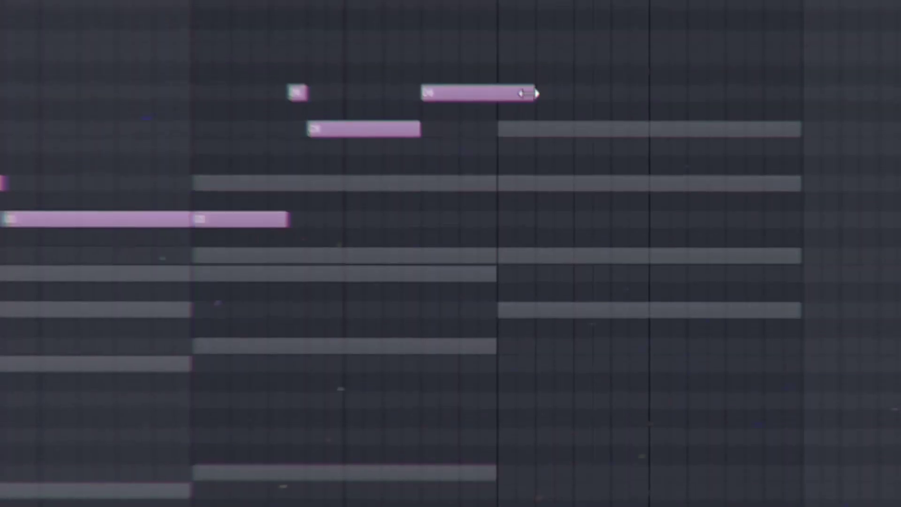
pyautogui.moveTo(533, 93); pyautogui.dragTo(438, 157)
pyautogui.click(470, 197)
pyautogui.click(483, 234)
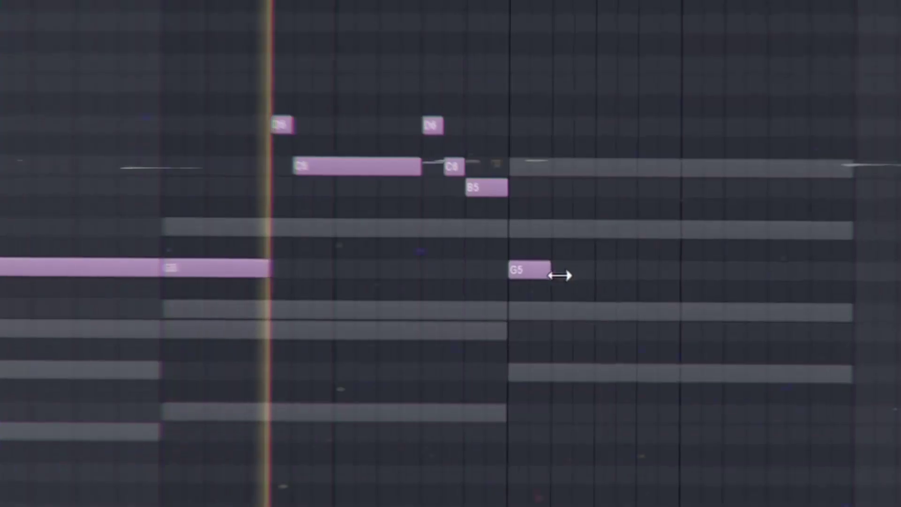
# Step: Complete bars 7 and 8 of the Lead melody with a lengthened G5, a short A5 and a G5 held to the end
pyautogui.moveTo(554, 270); pyautogui.dragTo(621, 277)
pyautogui.click(625, 244)
pyautogui.rightClick(638, 244)
pyautogui.click(657, 289)
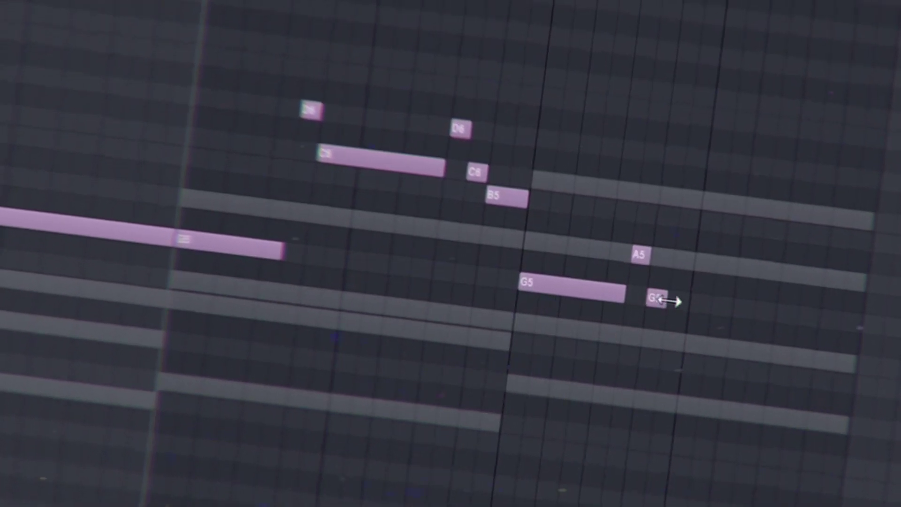
pyautogui.moveTo(670, 291); pyautogui.dragTo(865, 301)
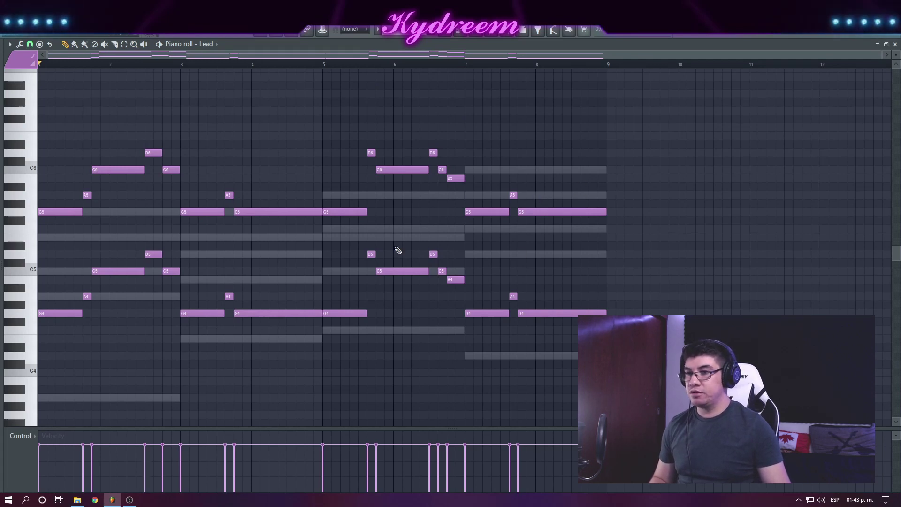
# Step: Play back the two-octave Lead melody, bring up the Channel rack and stop playback
pyautogui.press('space')
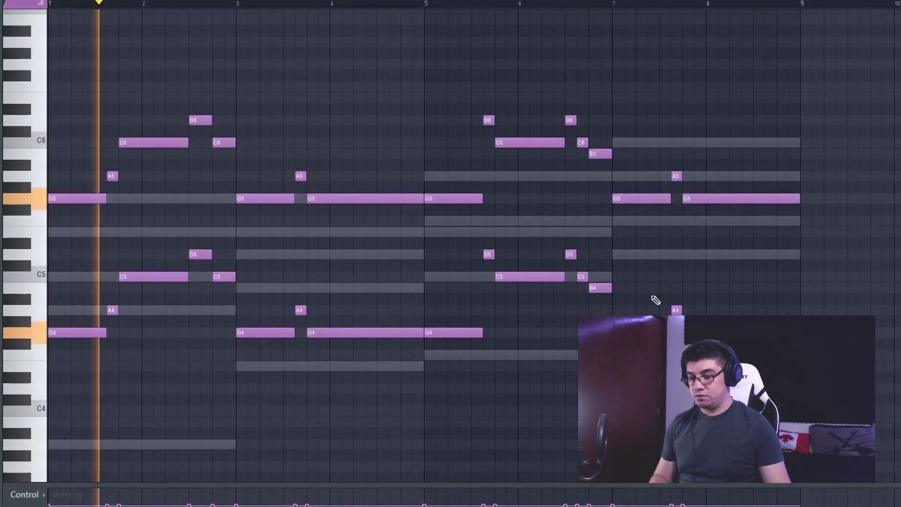
pyautogui.press('F6')
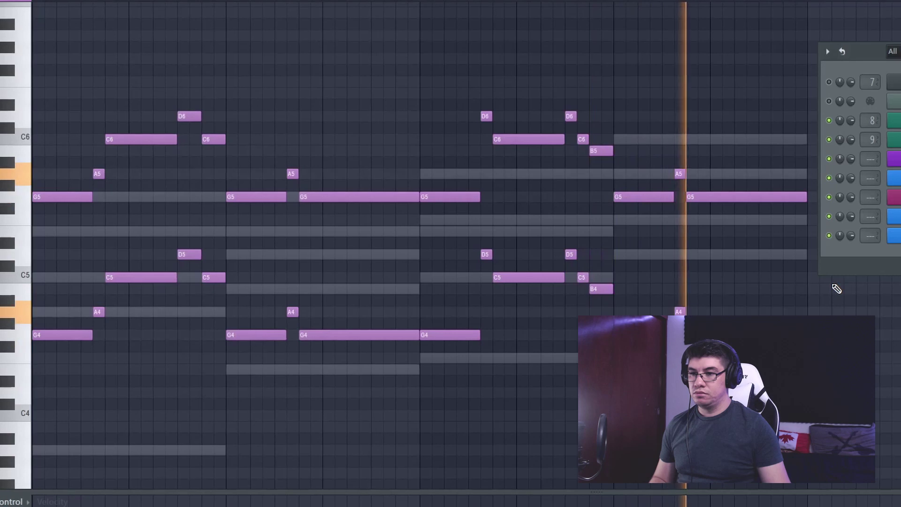
pyautogui.press('space')
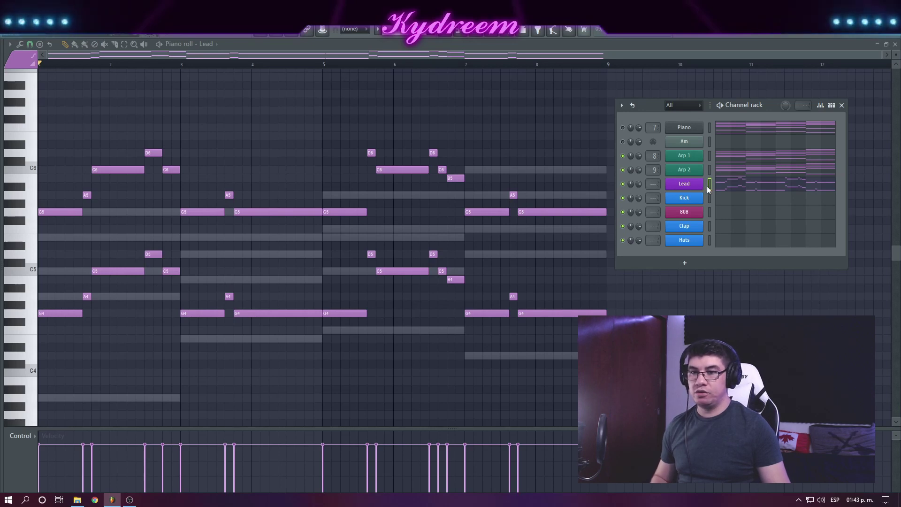
# Step: Route Lead to mixer track 10, toggle its solo state and insert Fruity Parametric EQ 2 on it
pyautogui.hotkey('ctrl', 'l')
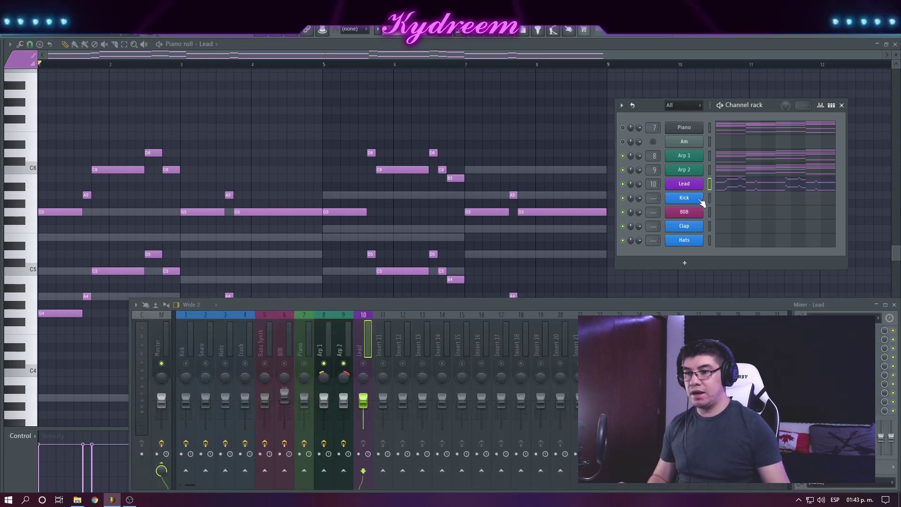
pyautogui.rightClick(364, 363)
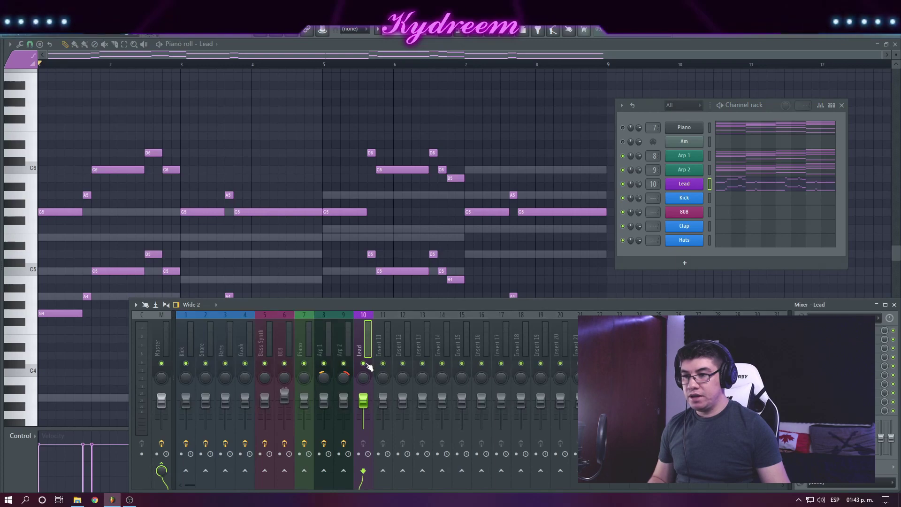
pyautogui.click(801, 331)
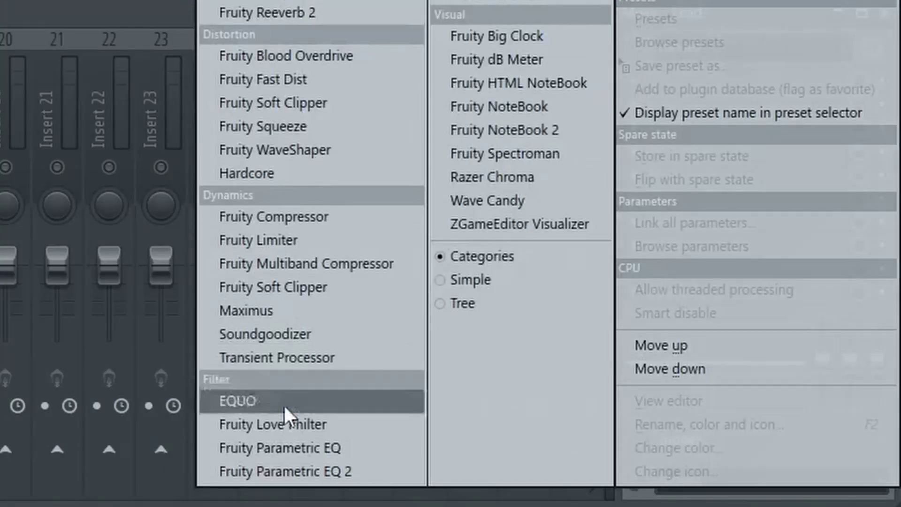
pyautogui.click(662, 477)
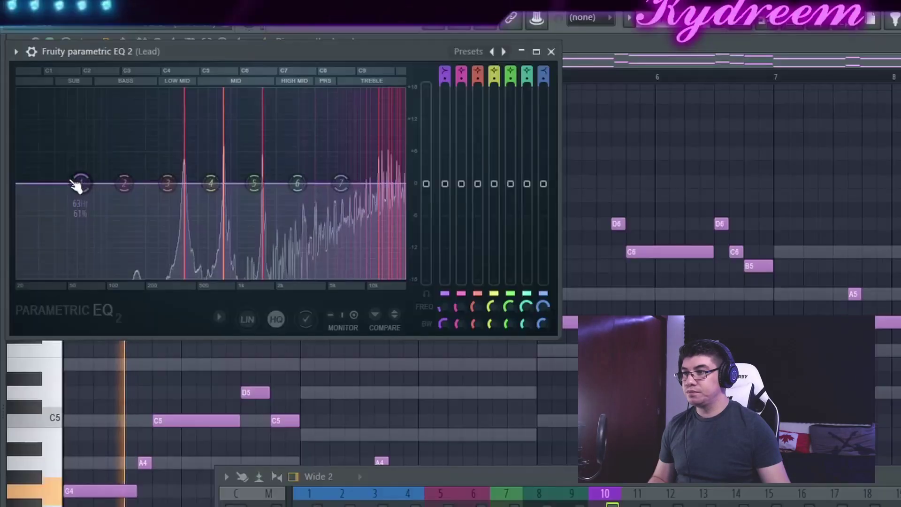
# Step: Shape the Lead EQ: cut the lows with band 1 and the highs with band 7, move band 6 higher and lower it, and close it
pyautogui.moveTo(50, 130); pyautogui.dragTo(91, 183)
pyautogui.moveTo(341, 183); pyautogui.dragTo(374, 276)
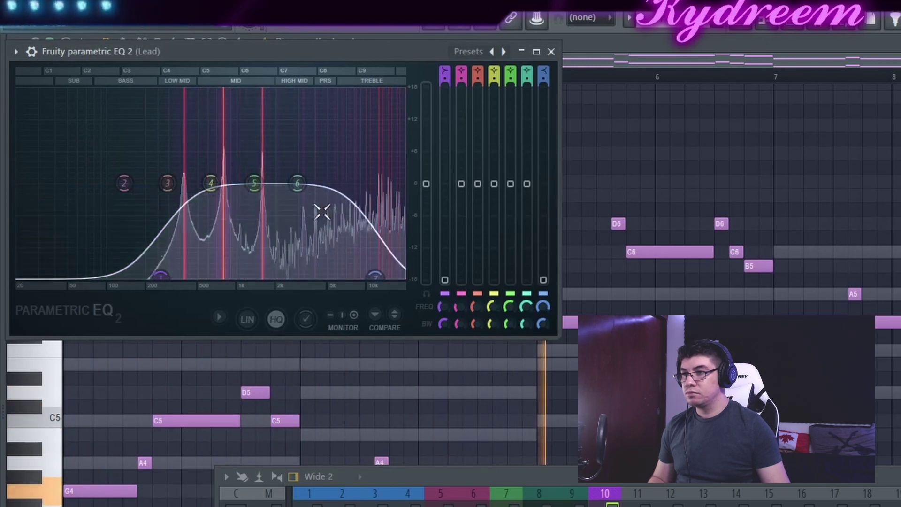
pyautogui.moveTo(297, 183); pyautogui.dragTo(378, 241)
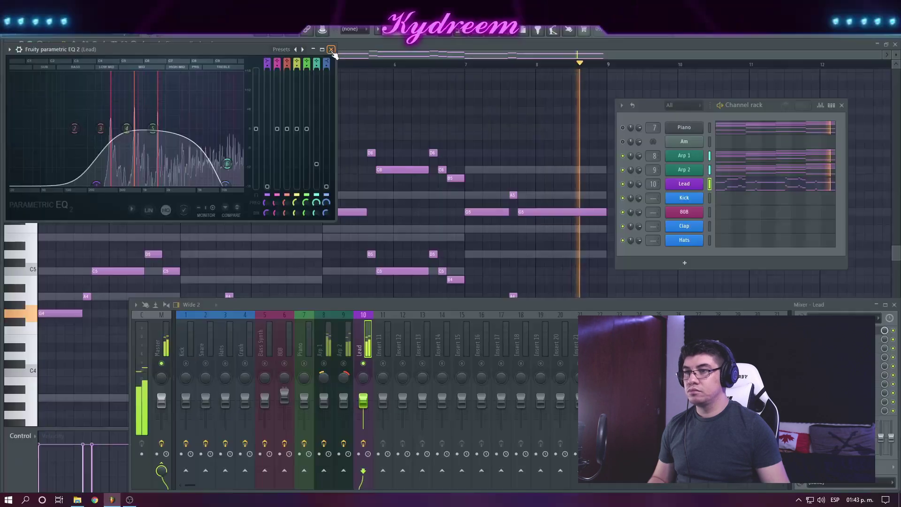
pyautogui.click(550, 52)
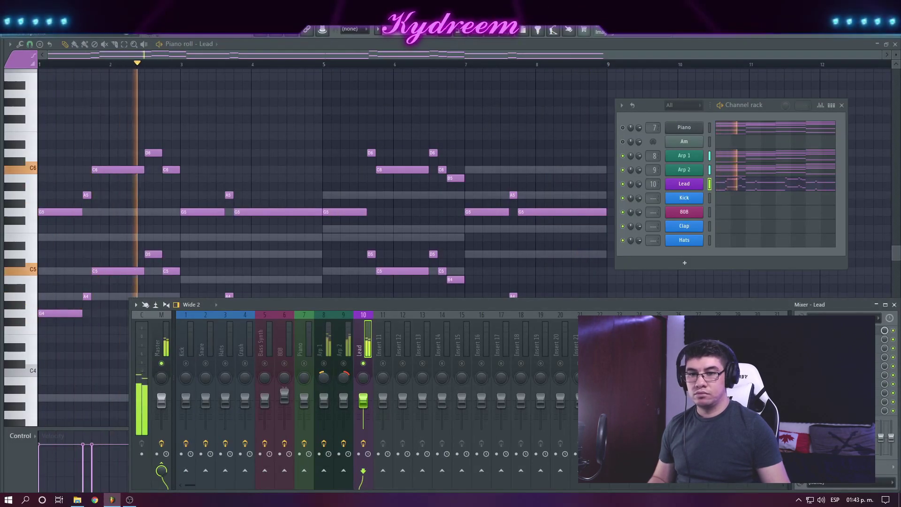
# Step: Insert OTT in slot 2 of the Lead track, set its depth to 21% during playback and close its window
pyautogui.click(801, 339)
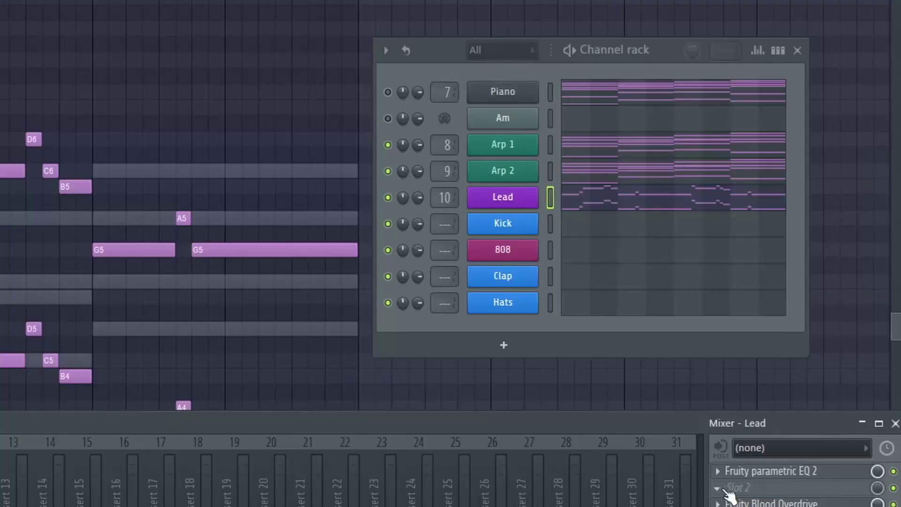
pyautogui.click(728, 489)
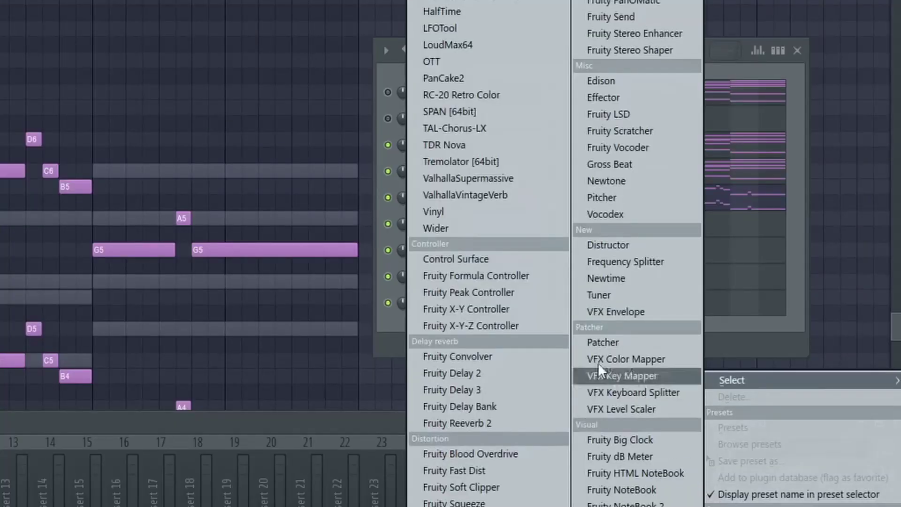
pyautogui.click(448, 63)
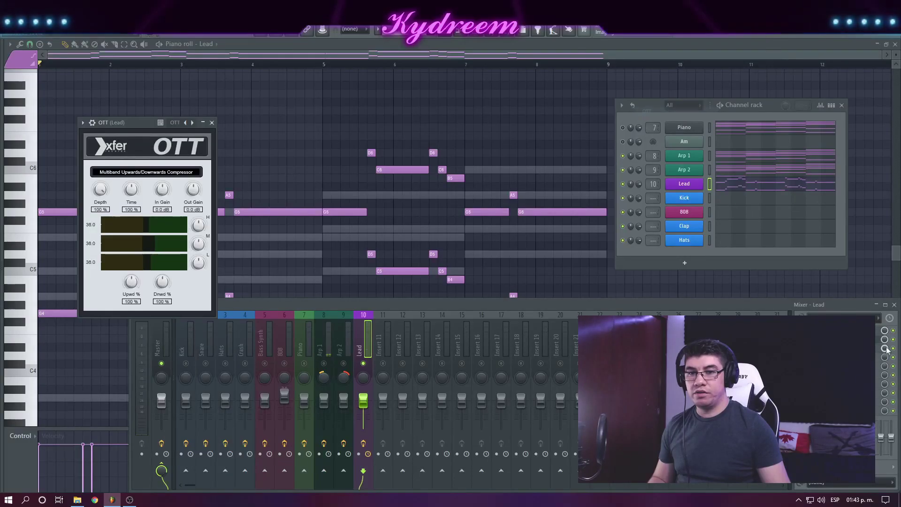
pyautogui.press('space')
pyautogui.moveTo(98, 191); pyautogui.dragTo(98, 190)
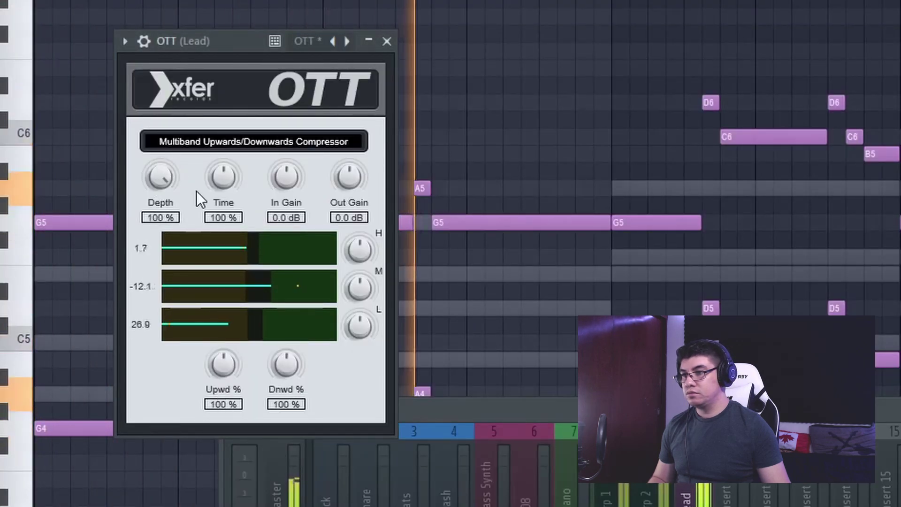
pyautogui.moveTo(168, 174); pyautogui.dragTo(160, 131)
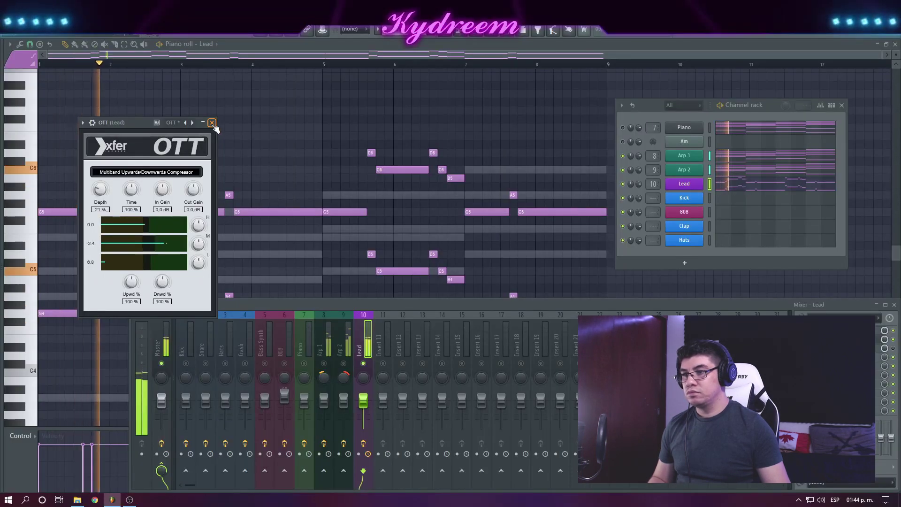
pyautogui.click(387, 42)
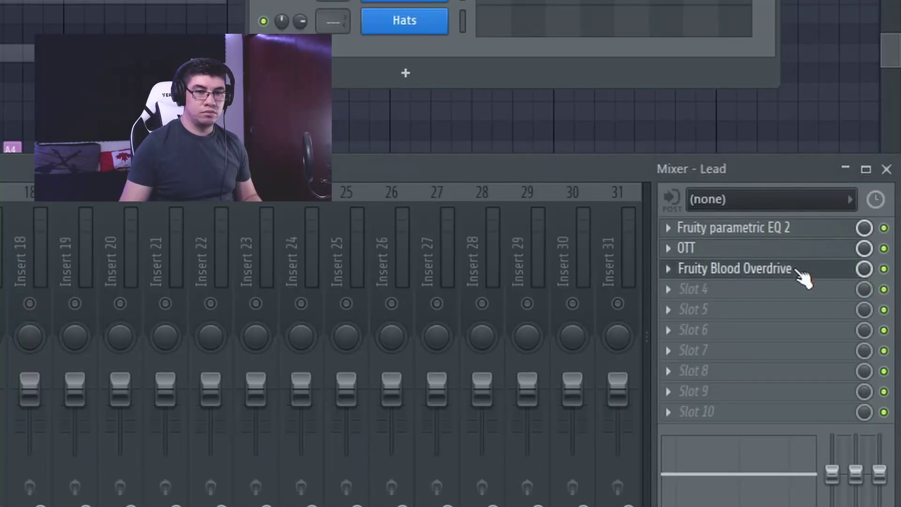
# Step: Open Fruity Blood Overdrive on the Lead track and raise its pre amp amount
pyautogui.click(802, 277)
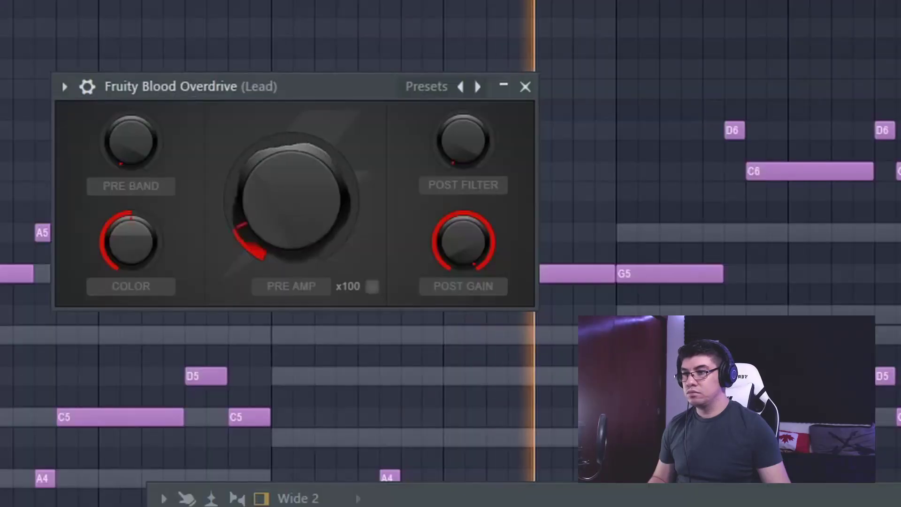
pyautogui.moveTo(189, 177); pyautogui.dragTo(189, 163)
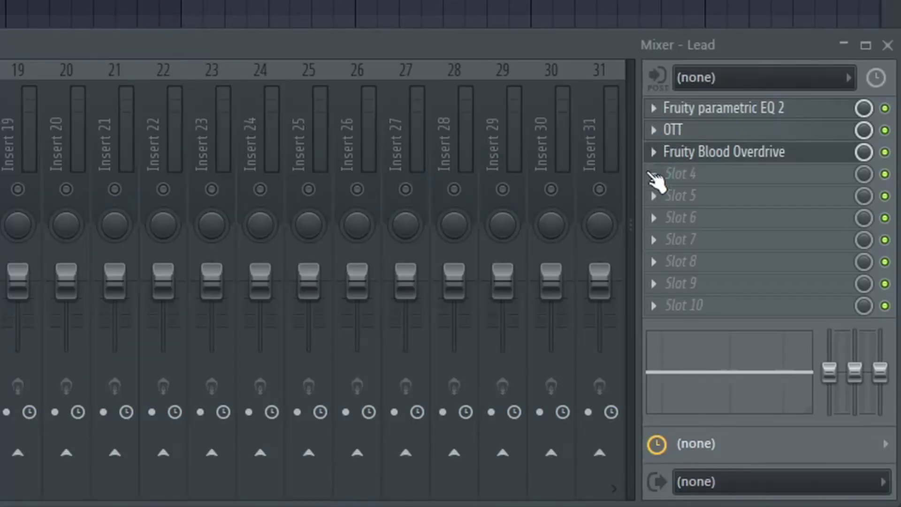
# Step: Insert Fruity Parametric EQ 2 in slot 4 of the Lead track, roll off highs with band 7 and lows with band 1, lower band 6 and close it
pyautogui.click(656, 181)
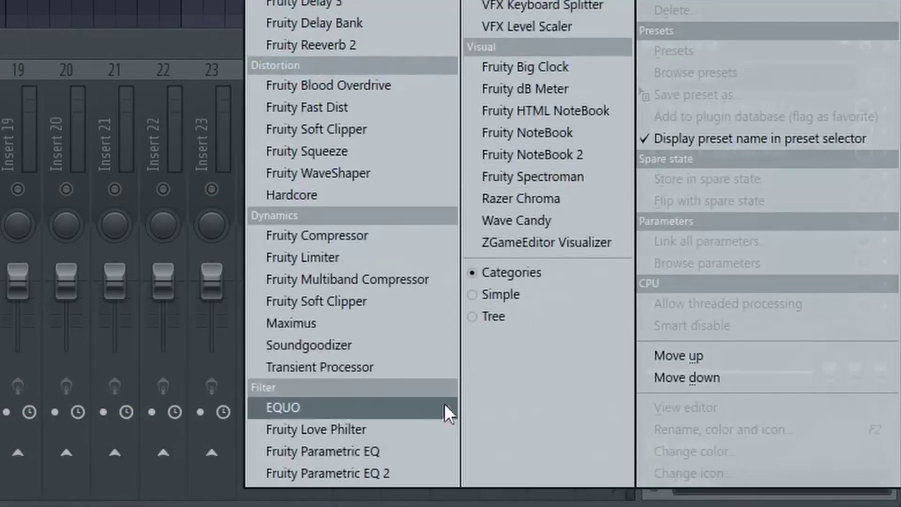
pyautogui.click(408, 476)
pyautogui.moveTo(376, 178); pyautogui.dragTo(383, 266)
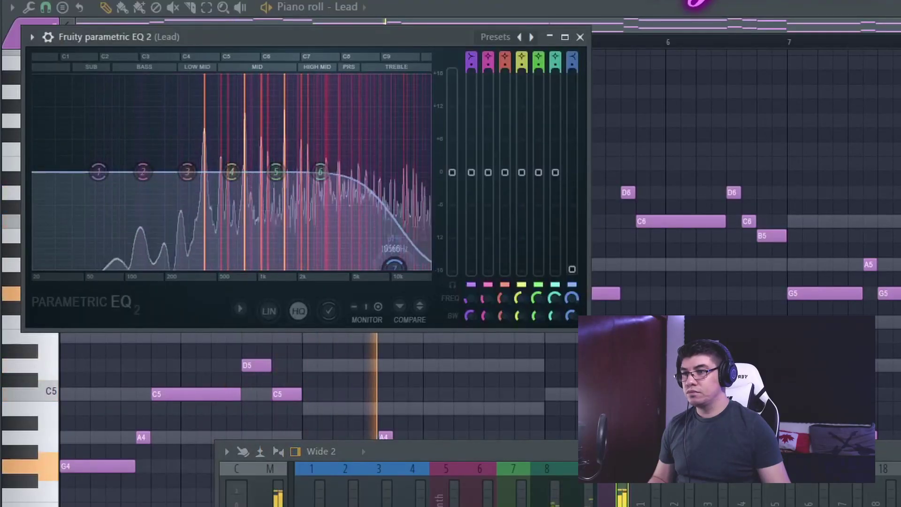
pyautogui.moveTo(99, 171); pyautogui.dragTo(174, 267)
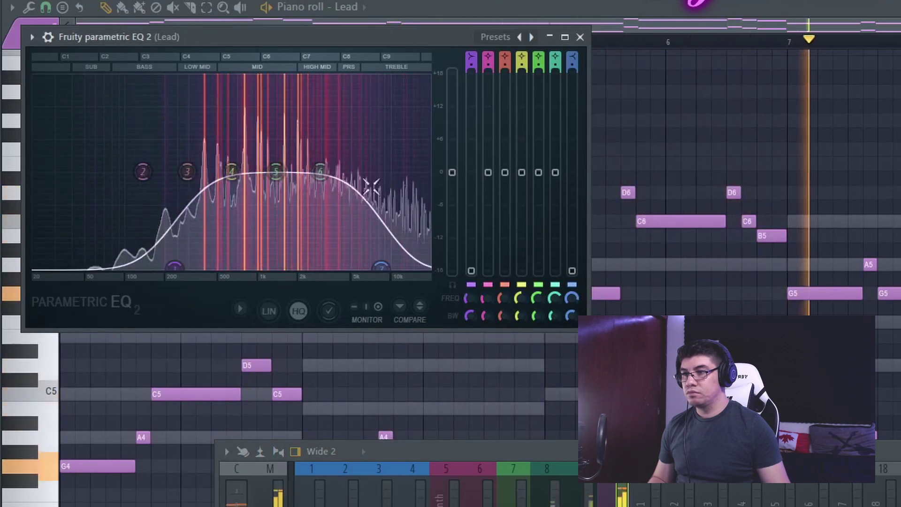
pyautogui.moveTo(321, 171); pyautogui.dragTo(371, 225)
pyautogui.moveTo(379, 231); pyautogui.dragTo(360, 242)
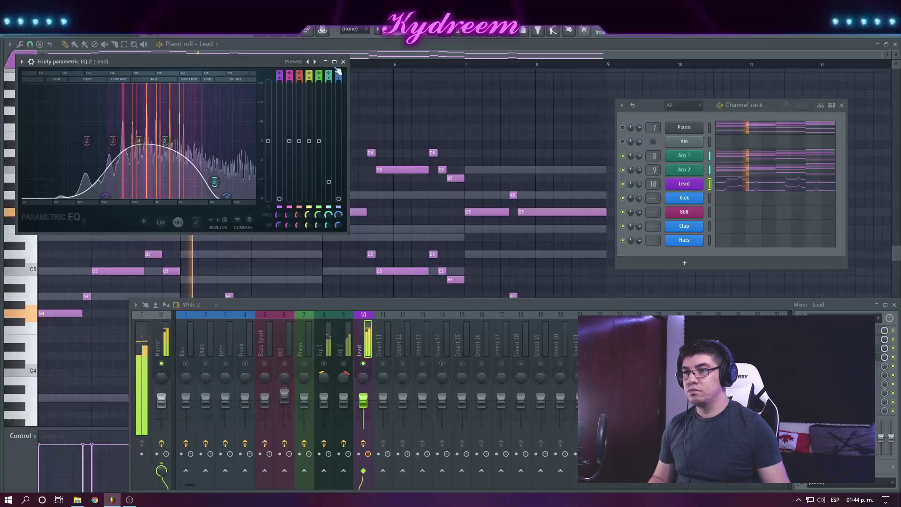
pyautogui.click(580, 37)
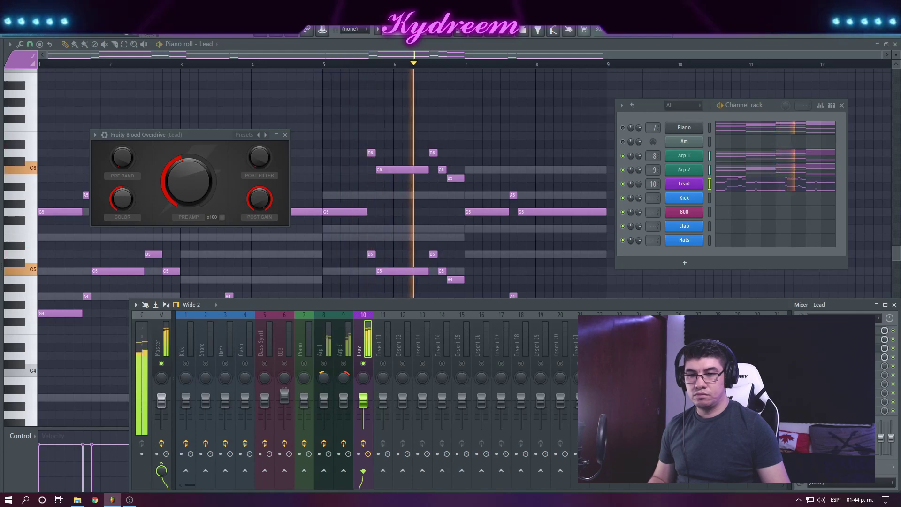
# Step: Insert ValhallaVintageVerb in the next free slot of the Lead track and set its mode to Chorus Space
pyautogui.click(800, 366)
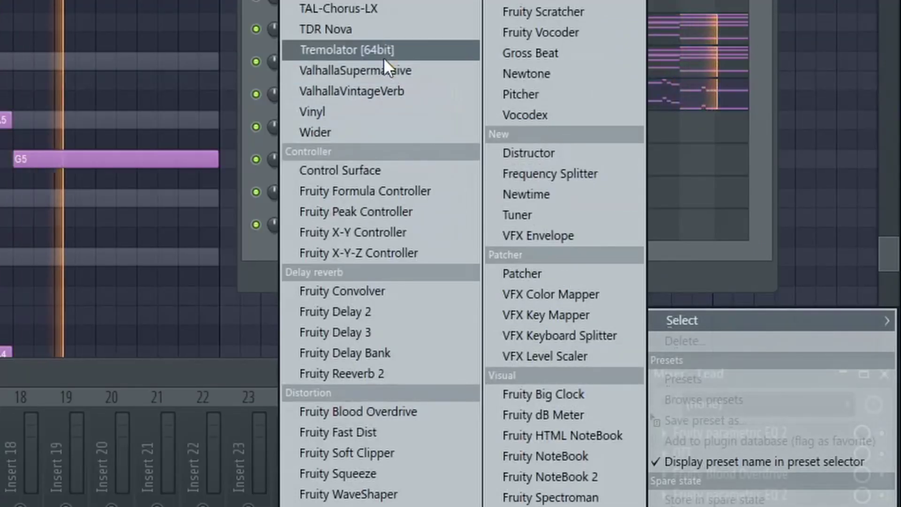
pyautogui.click(381, 90)
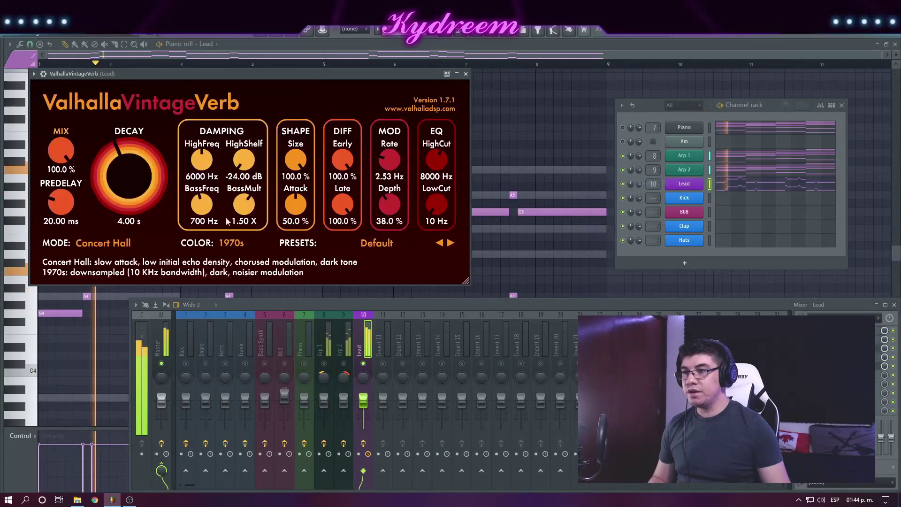
pyautogui.click(85, 244)
pyautogui.click(107, 322)
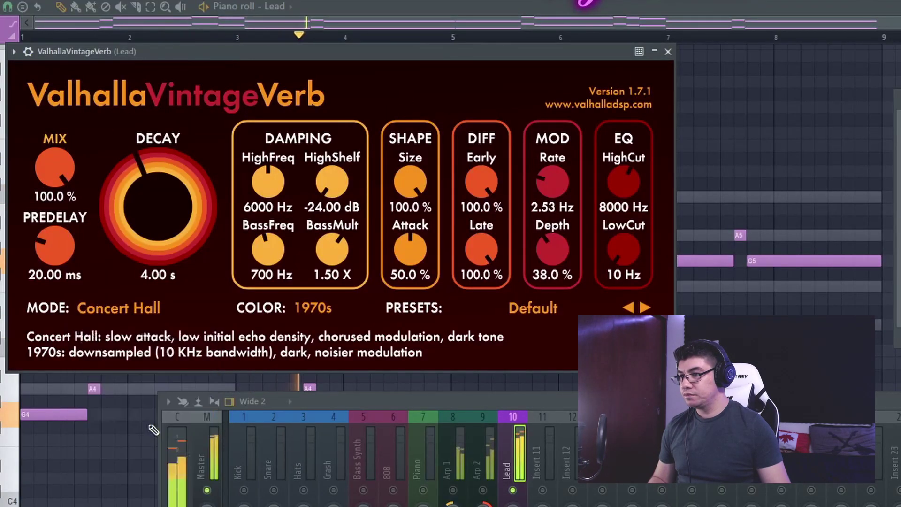
# Step: Set the ValhallaVintageVerb low cut to 300 Hz and the mix to 30.8%, and close its window
pyautogui.moveTo(619, 249); pyautogui.dragTo(620, 217)
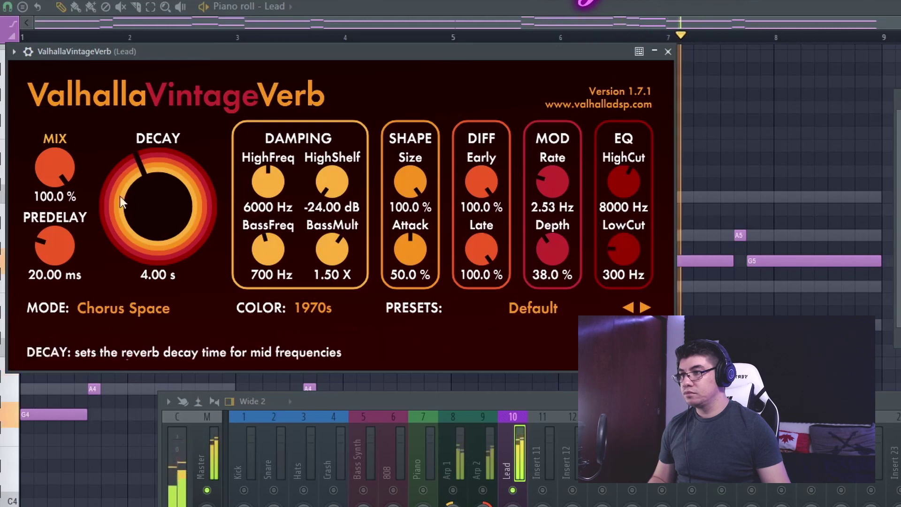
pyautogui.moveTo(55, 167); pyautogui.dragTo(85, 297)
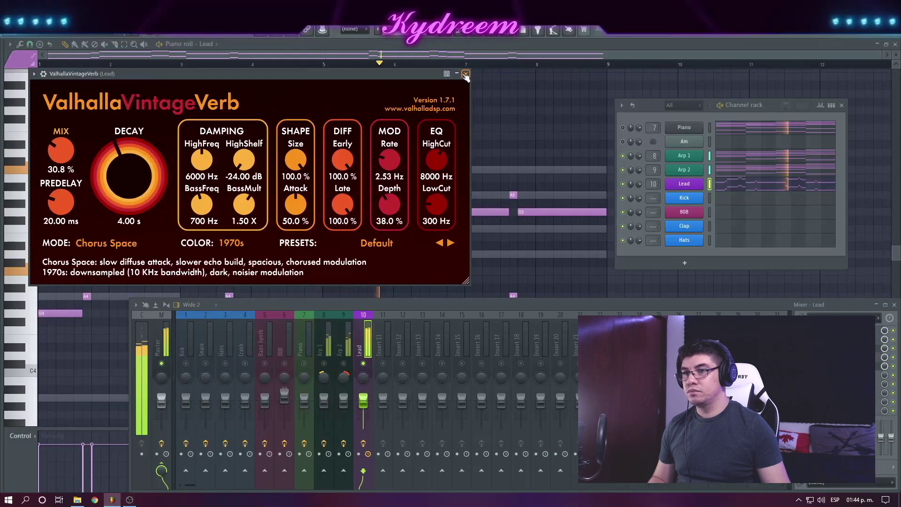
pyautogui.click(656, 52)
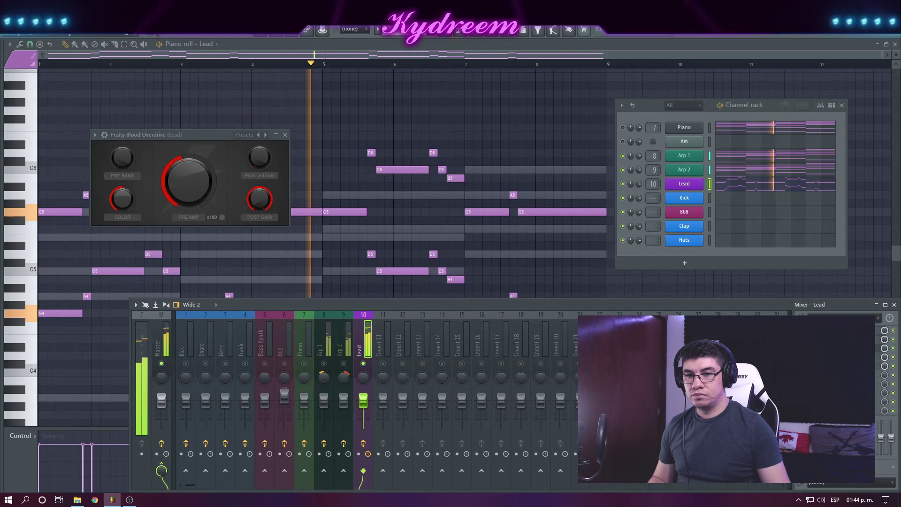
# Step: Review the OTT settings on the Lead track, and close both the OTT and Fruity Blood Overdrive windows
pyautogui.click(830, 193)
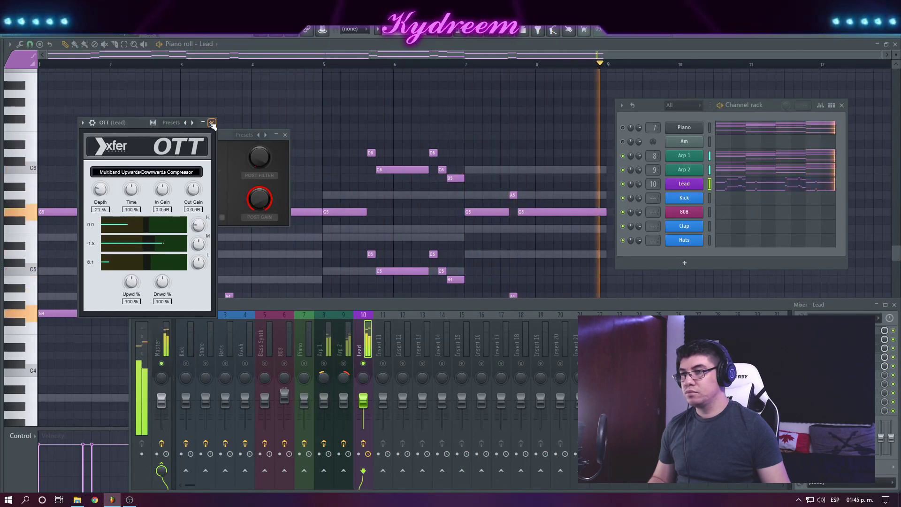
pyautogui.click(212, 122)
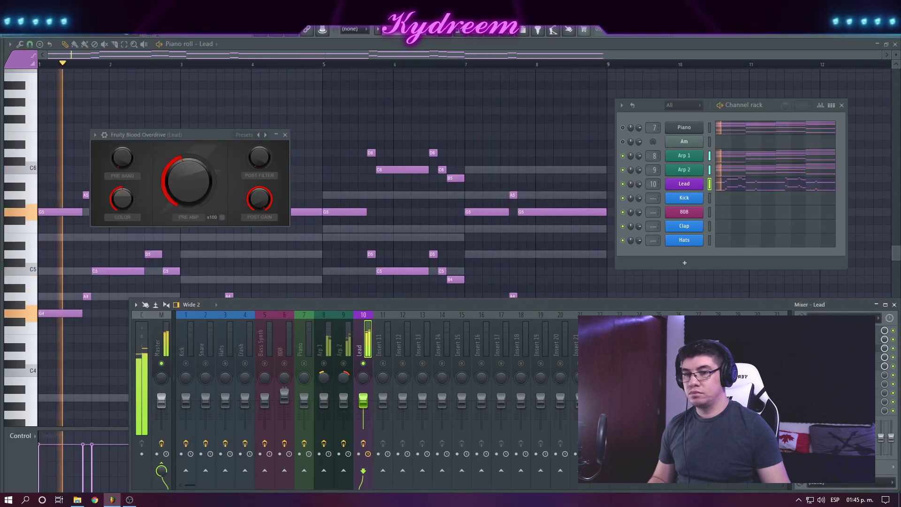
pyautogui.click(285, 135)
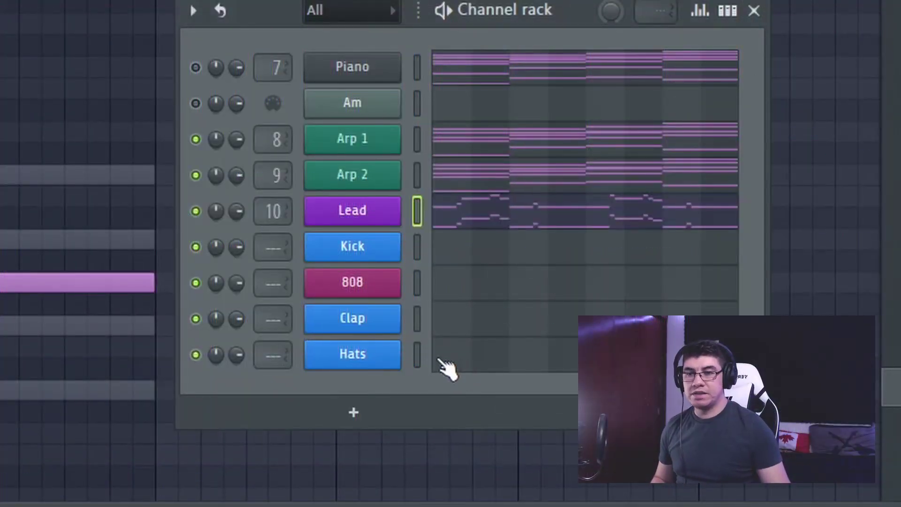
# Step: Open the Clap pattern in the piano roll and place a C5 note on the third beat of each of the eight bars, with playback running
pyautogui.click(490, 328)
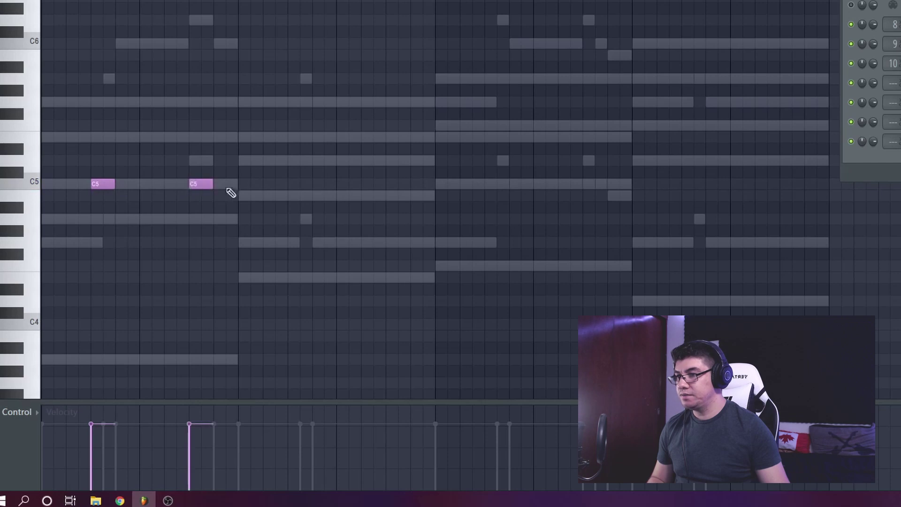
pyautogui.press('space')
pyautogui.press('space')
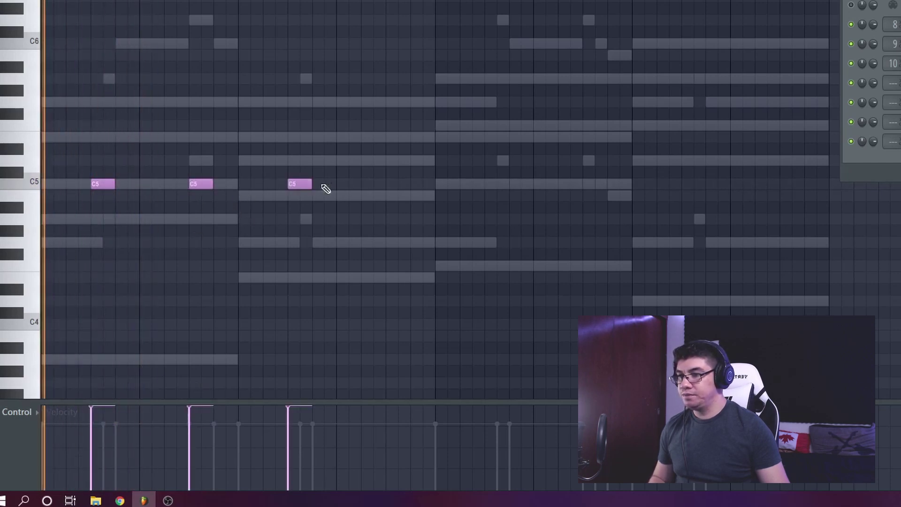
pyautogui.press('space')
pyautogui.click(390, 185)
pyautogui.click(487, 185)
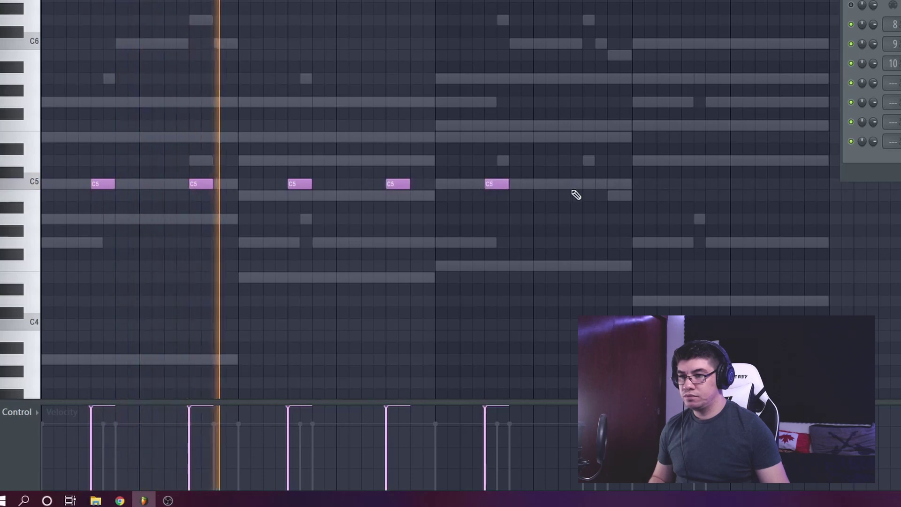
pyautogui.click(586, 185)
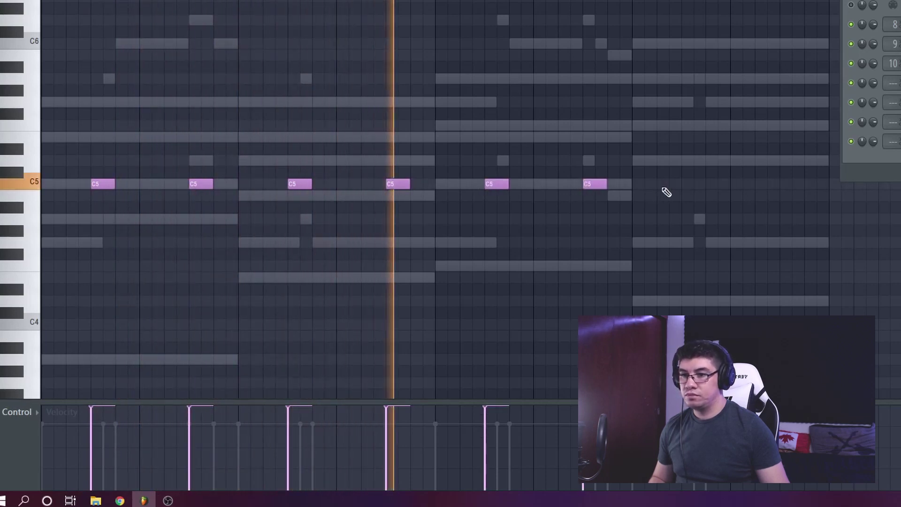
pyautogui.click(687, 184)
pyautogui.click(785, 184)
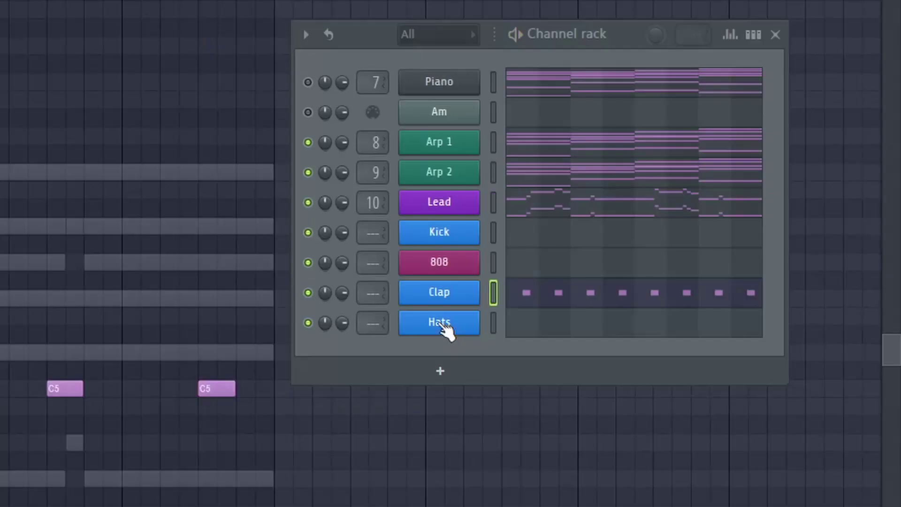
# Step: Fill the Hats channel on every 2 steps, move the channel rack aside and play the pattern
pyautogui.rightClick(453, 323)
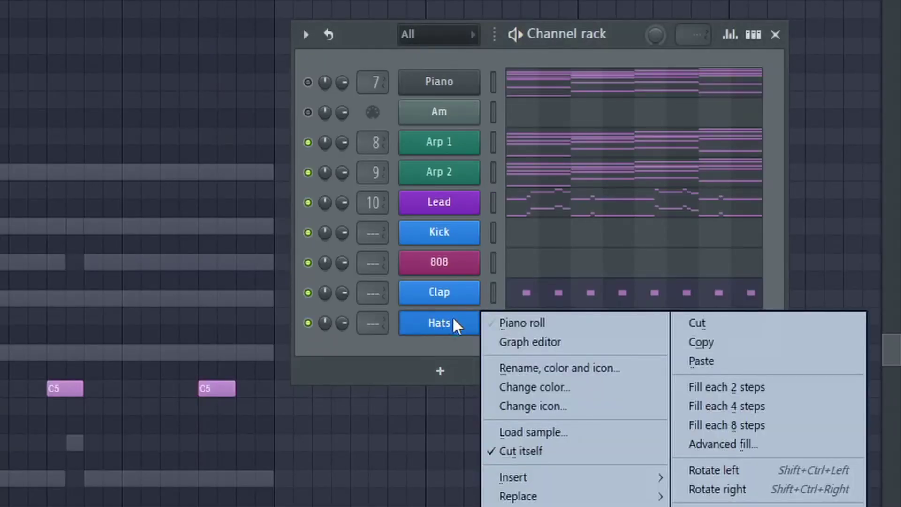
pyautogui.click(736, 389)
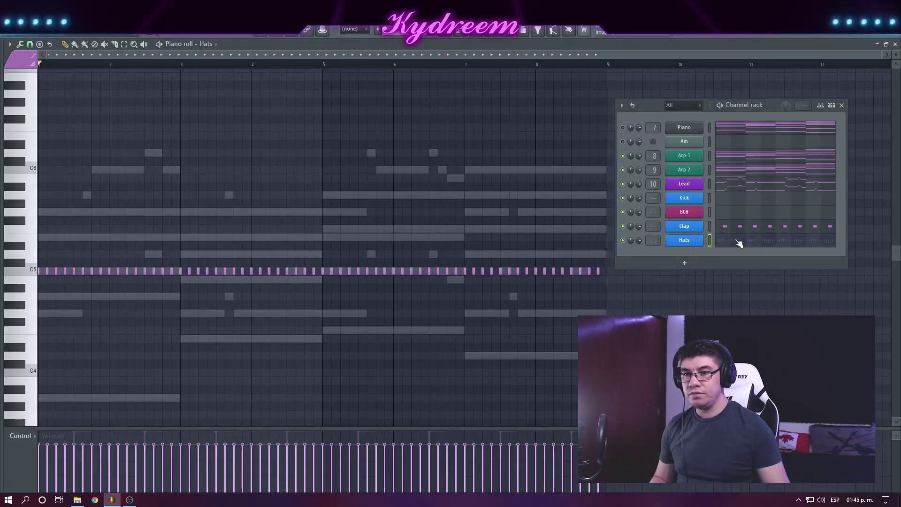
pyautogui.moveTo(656, 107); pyautogui.dragTo(794, 170)
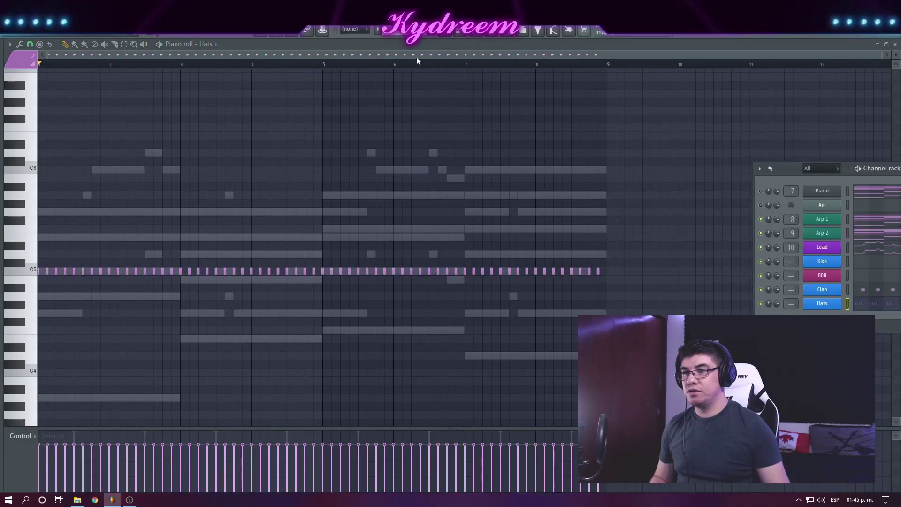
pyautogui.press('space')
pyautogui.press('space')
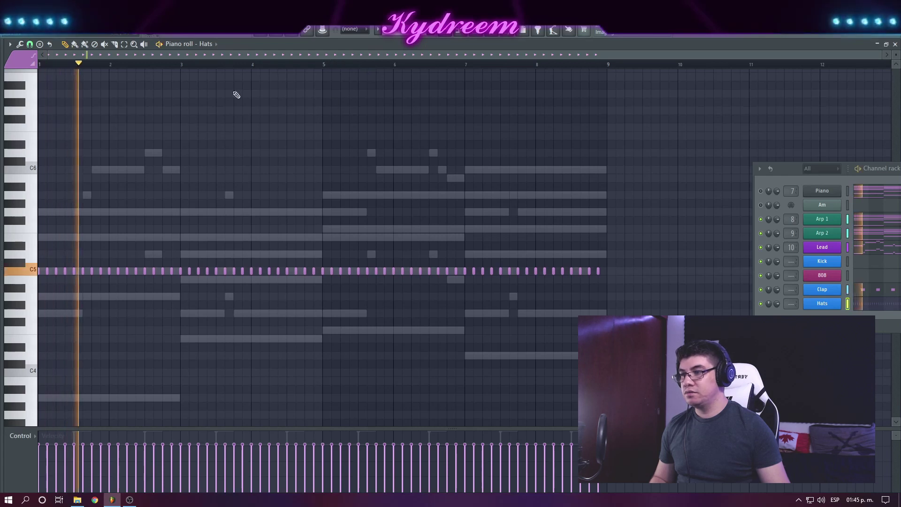
# Step: Set the piano roll snap to 1/2 step, add an extra C5 hat just after beat four of bar 1 and start playback
pyautogui.scroll(3, 65, 63)
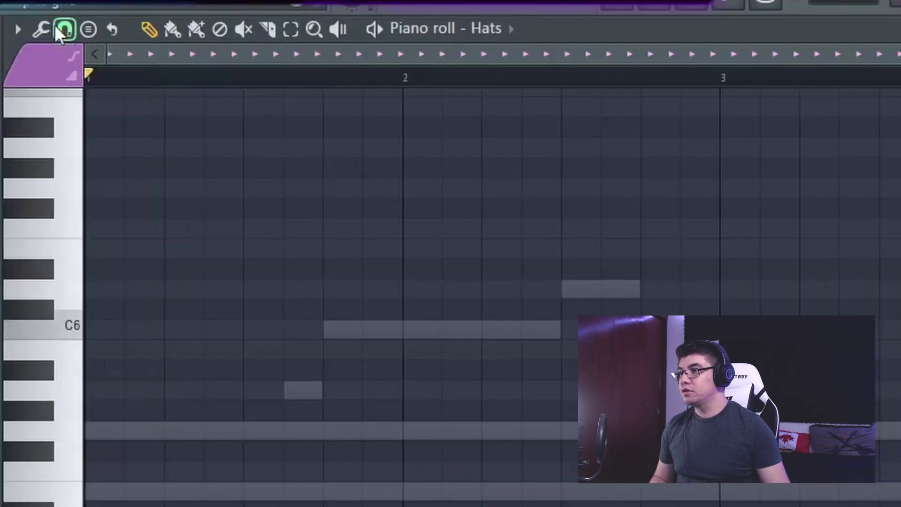
pyautogui.click(29, 43)
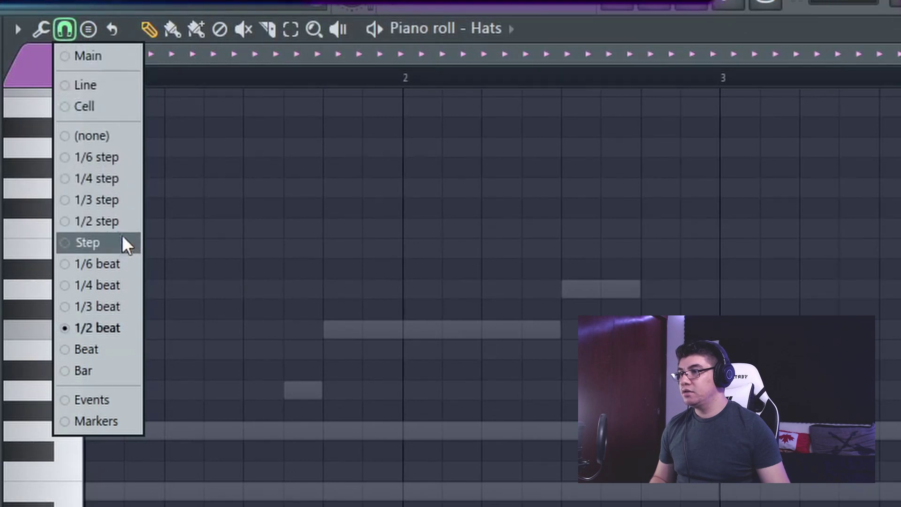
pyautogui.click(119, 221)
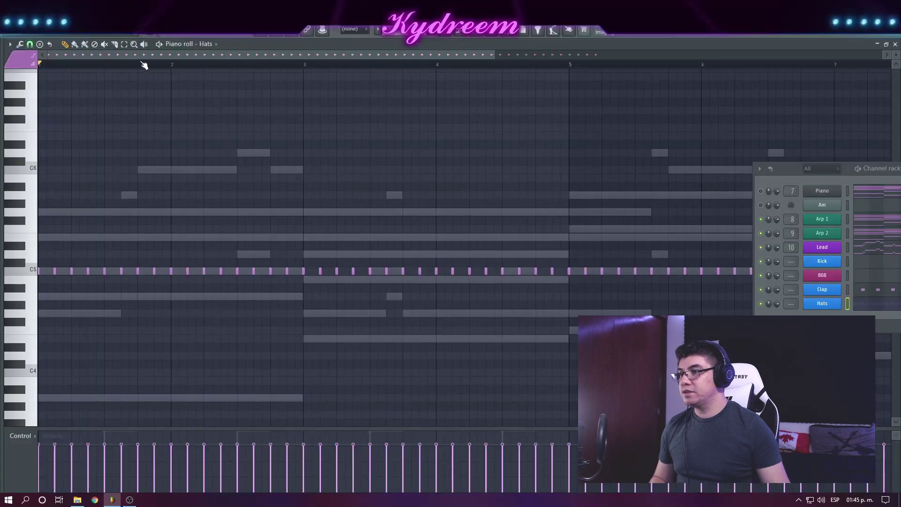
pyautogui.scroll(2, 332, 66)
pyautogui.moveTo(323, 56); pyautogui.dragTo(48, 132)
pyautogui.press('space')
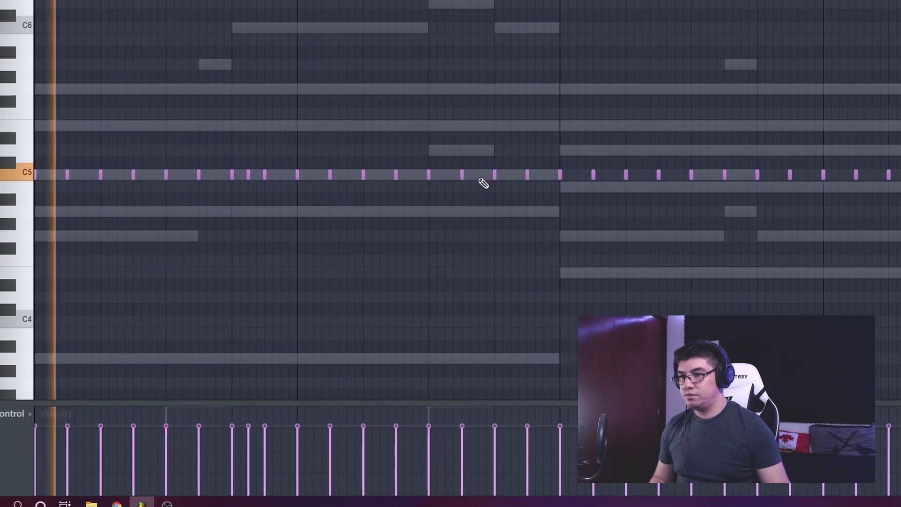
# Step: Add extra C5 hats around beat four of bar 2 as a roll, and remove the surplus half-step notes so quarter-beat spacing remains
pyautogui.click(480, 178)
pyautogui.click(488, 178)
pyautogui.click(504, 180)
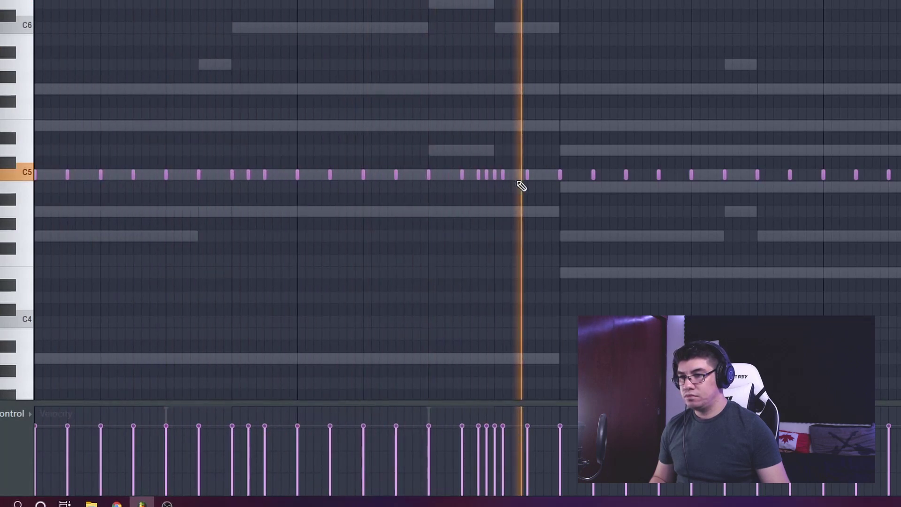
pyautogui.click(522, 179)
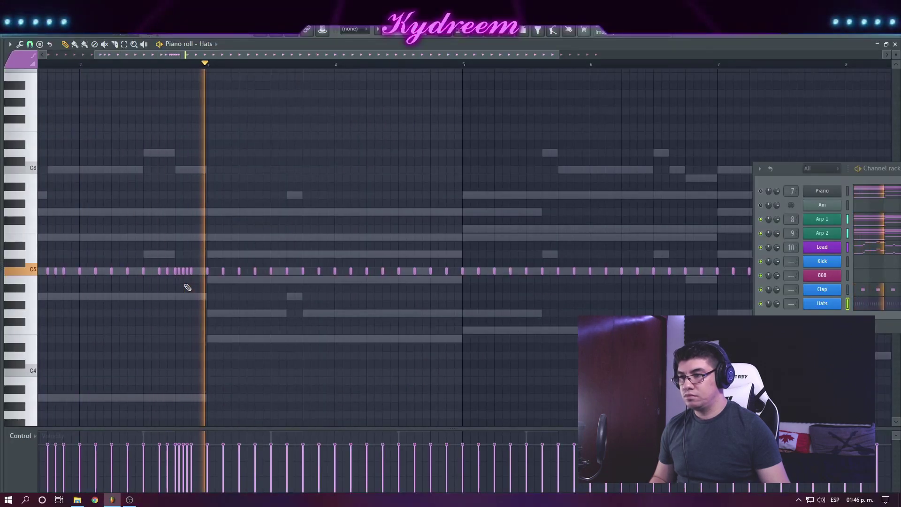
pyautogui.rightClick(179, 271)
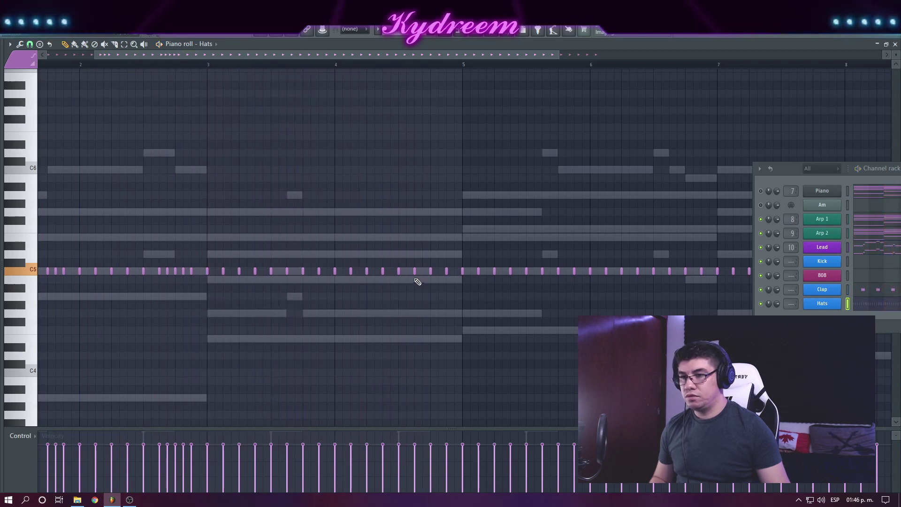
# Step: Set the snap to 1/4 beat and build a quarter-beat C5 hat roll across the second half of bar 4
pyautogui.scroll(2, 413, 71)
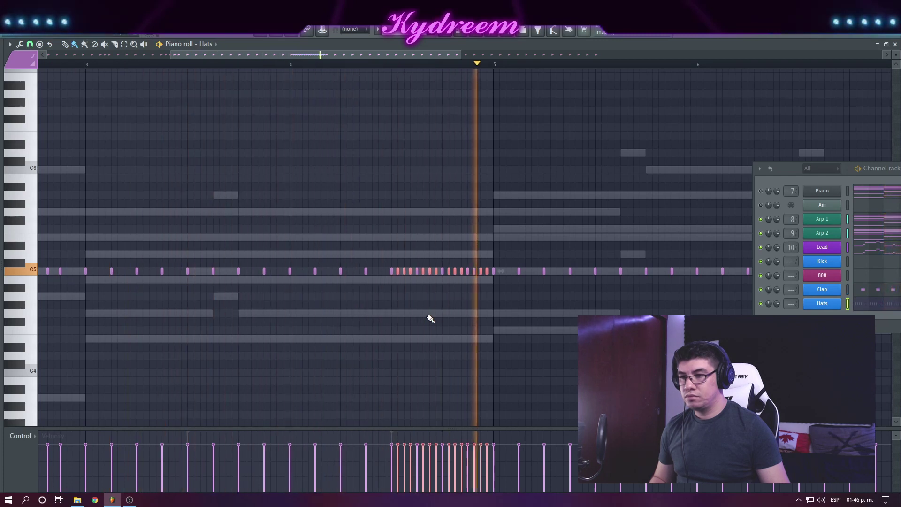
pyautogui.click(30, 45)
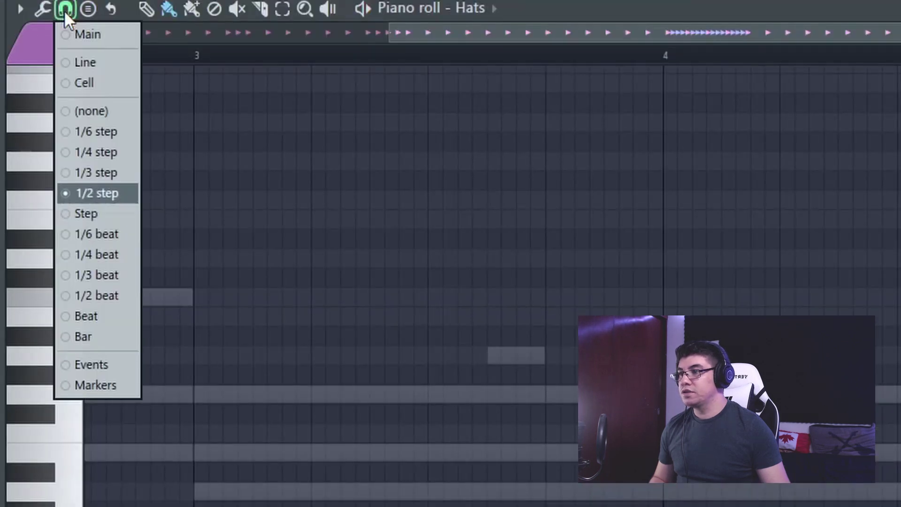
pyautogui.click(117, 254)
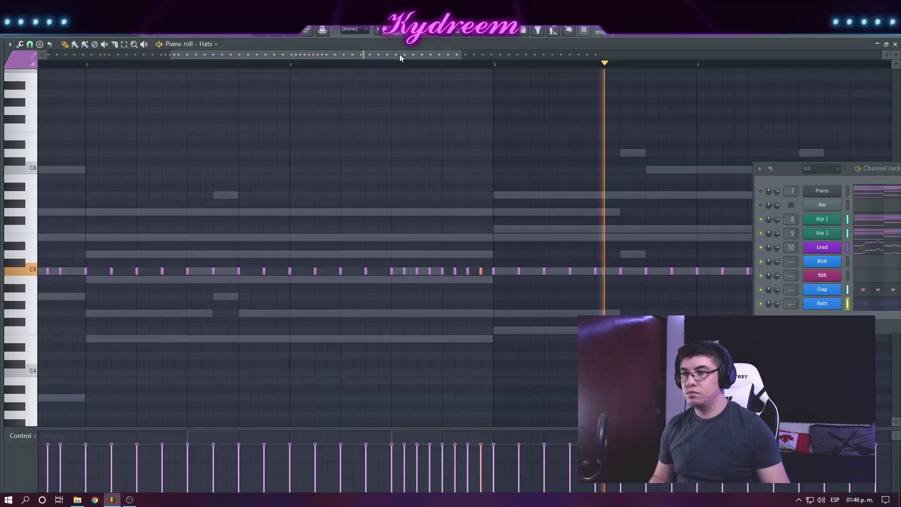
# Step: Set the snap to 1/2 step and complete the dense C5 hat roll on beat three of bar 8 while checking playback
pyautogui.moveTo(400, 57); pyautogui.dragTo(566, 73)
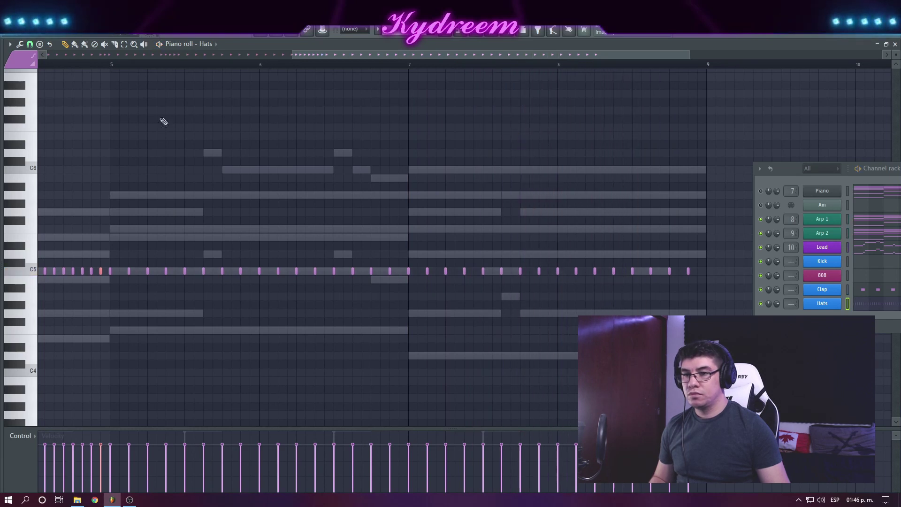
pyautogui.click(30, 45)
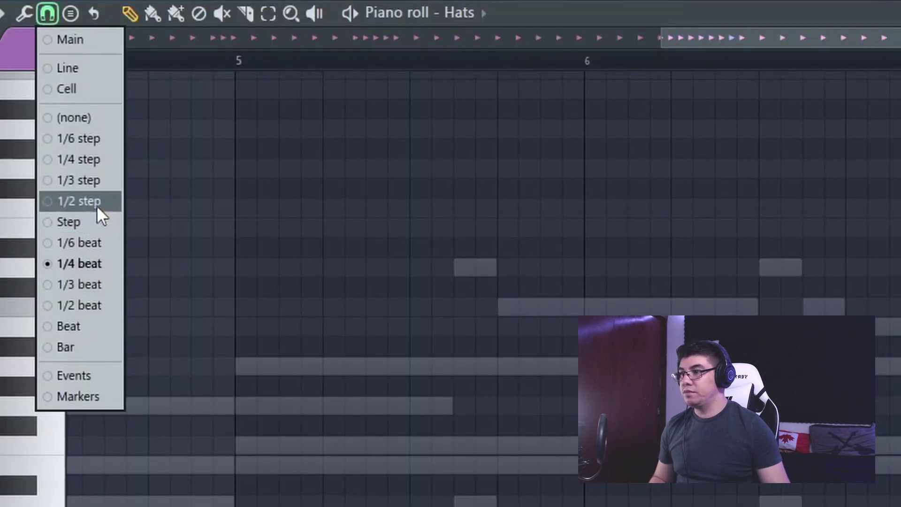
pyautogui.click(98, 201)
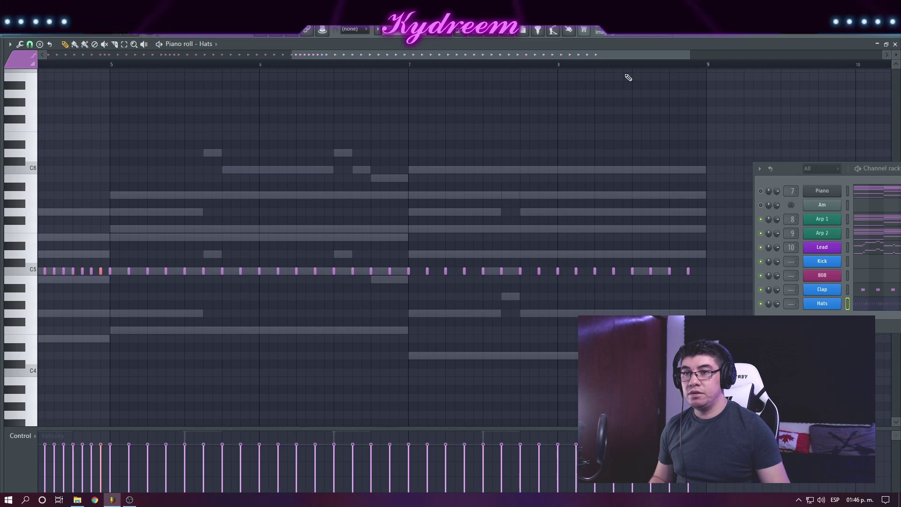
pyautogui.scroll(3, 627, 66)
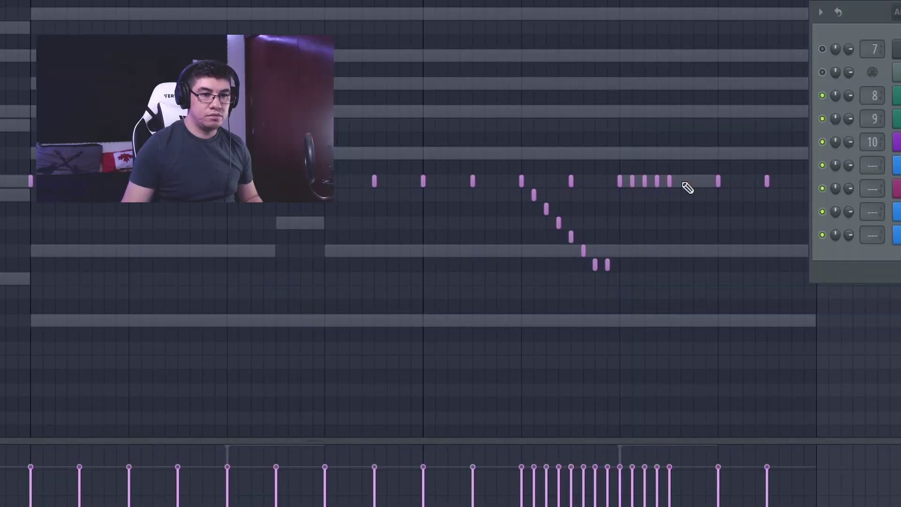
pyautogui.press('space')
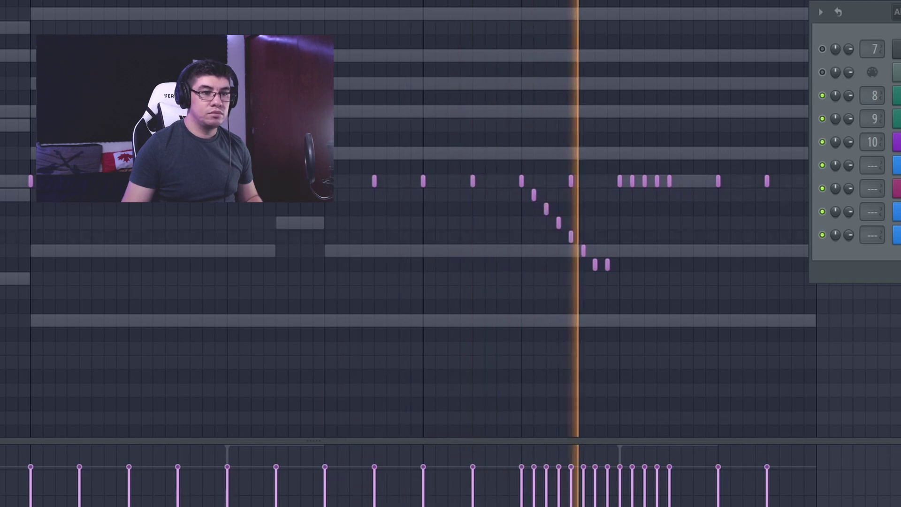
pyautogui.click(681, 181)
pyautogui.click(694, 182)
pyautogui.press('space')
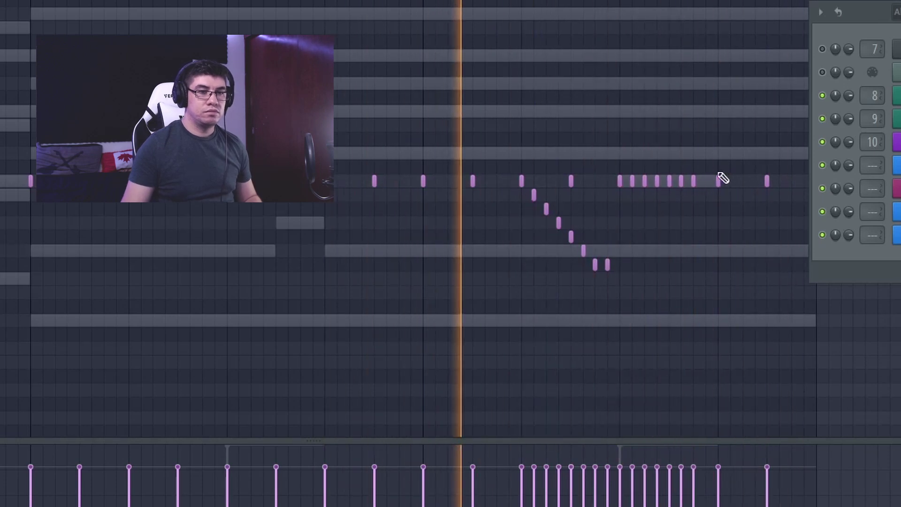
pyautogui.click(706, 182)
# Step: Select the descending hat notes below C5 in bar 8 and ramp their velocities down from high to low
pyautogui.scroll(-4, 432, 72)
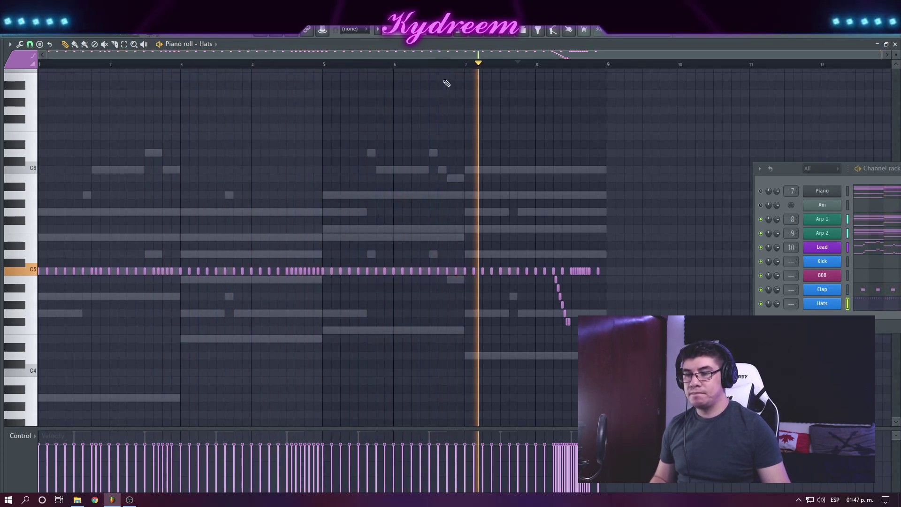
pyautogui.scroll(2, 446, 68)
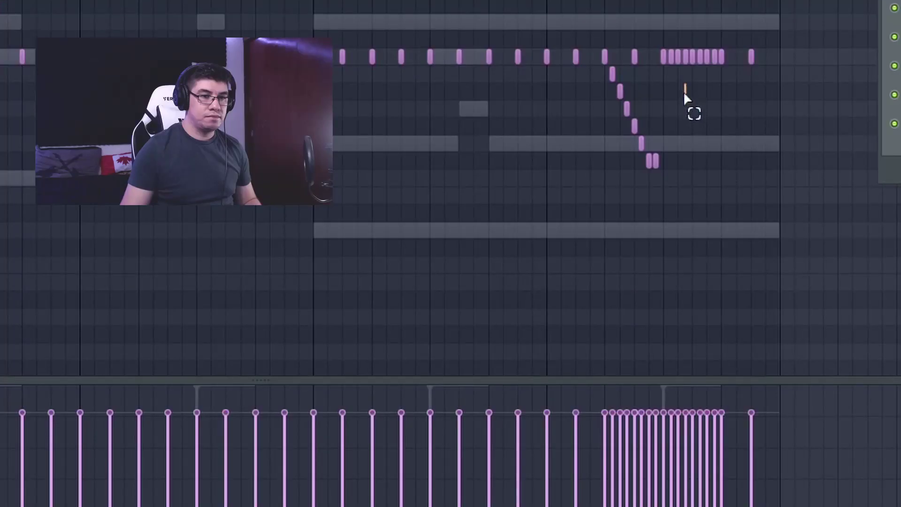
pyautogui.moveTo(658, 284); pyautogui.dragTo(625, 349)
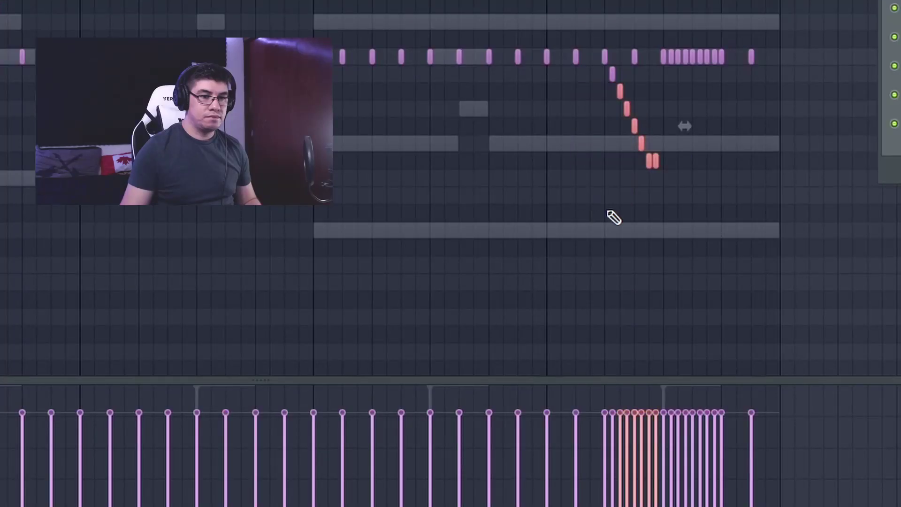
pyautogui.moveTo(688, 66); pyautogui.dragTo(594, 186)
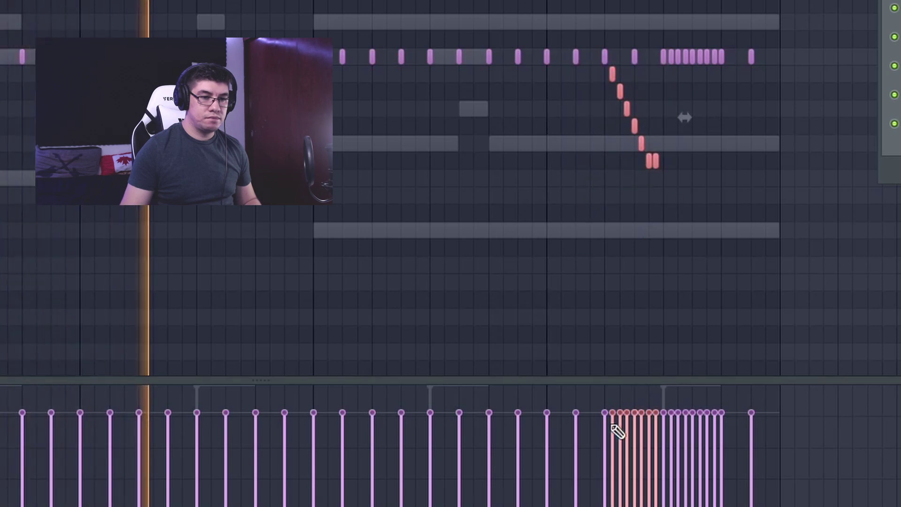
pyautogui.moveTo(611, 424); pyautogui.dragTo(666, 488)
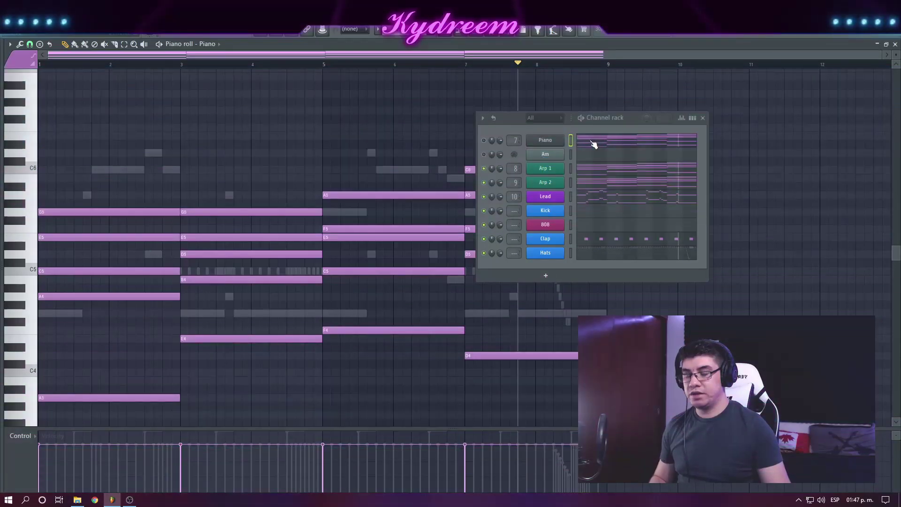
# Step: Copy the lowest Piano notes (A2, E3, F3 and D3) into the 808 channel's piano roll
pyautogui.press('Return')
pyautogui.scroll(-6, 592, 282)
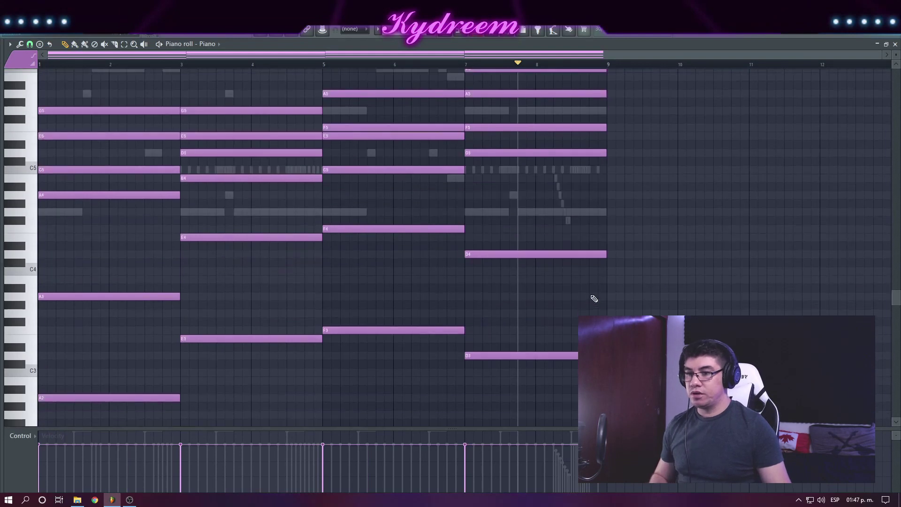
pyautogui.moveTo(590, 251); pyautogui.dragTo(141, 422)
pyautogui.scroll(-3, 263, 328)
pyautogui.scroll(1, 440, 211)
pyautogui.scroll(2, 440, 211)
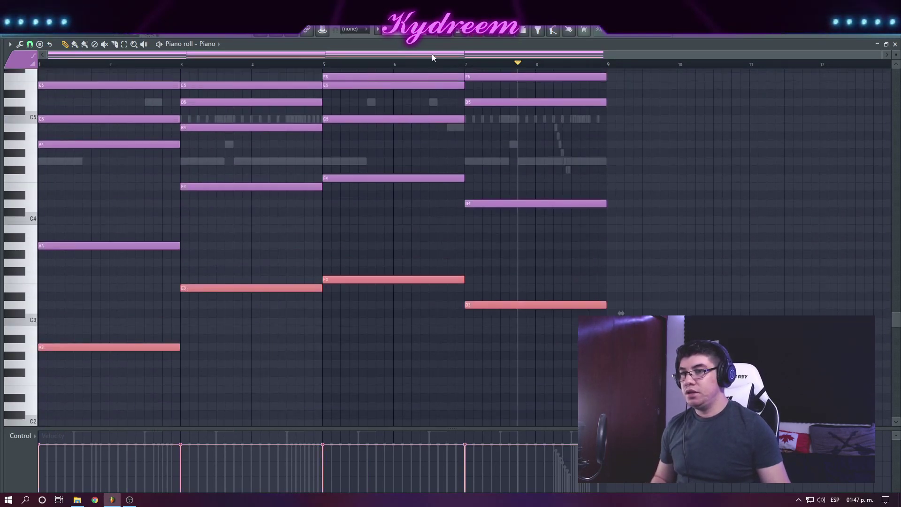
pyautogui.press('F6')
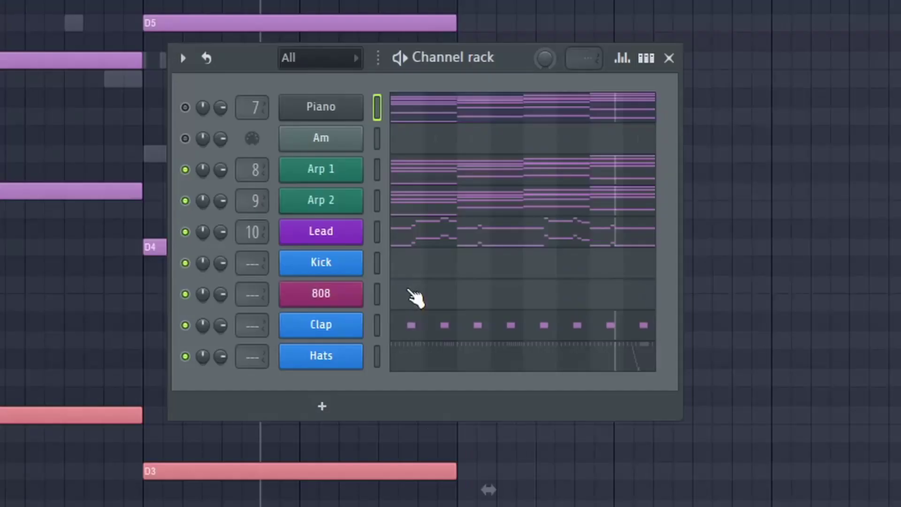
pyautogui.click(585, 223)
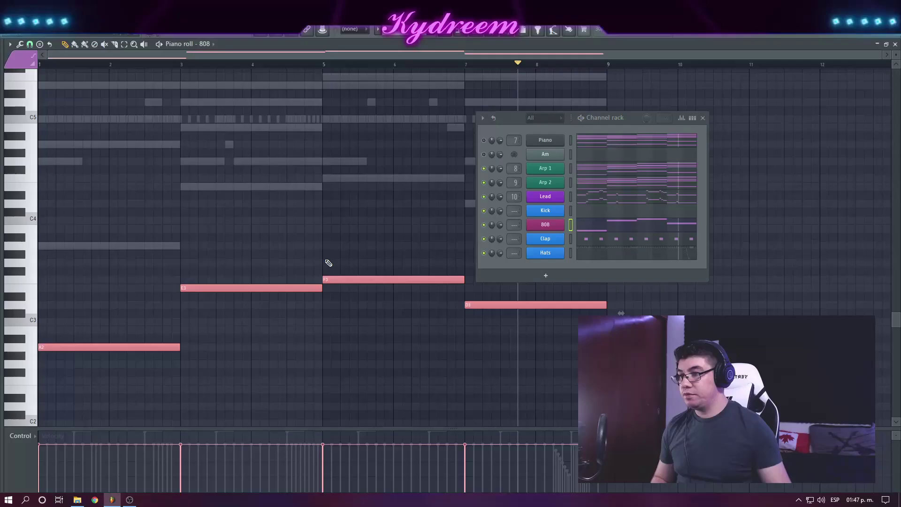
# Step: Transpose all the 808 notes up three octaves so the line starts on A5, E6 and F6, and deselect them
pyautogui.scroll(-4, 328, 263)
pyautogui.scroll(3, 234, 279)
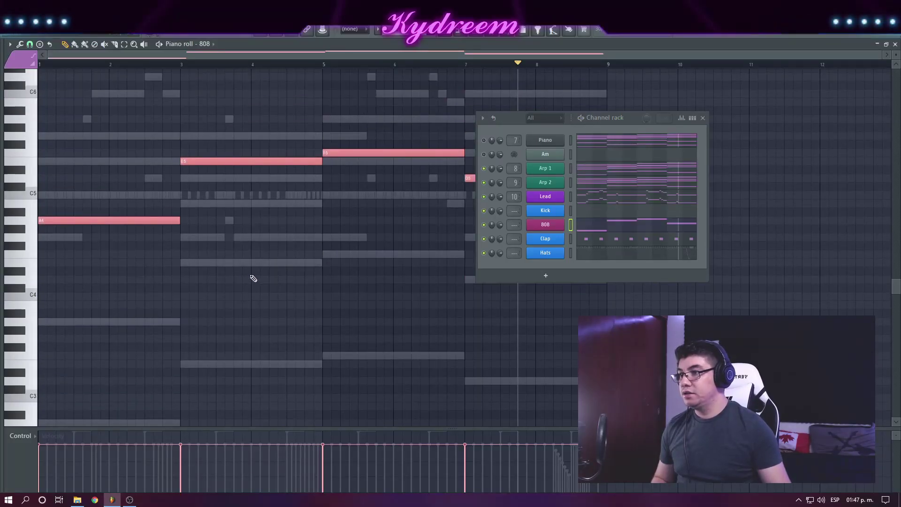
pyautogui.hotkey('ctrl', 'Up')
pyautogui.scroll(3, 256, 278)
pyautogui.keyDown('ctrl'); pyautogui.click(200, 291); pyautogui.keyUp('ctrl')
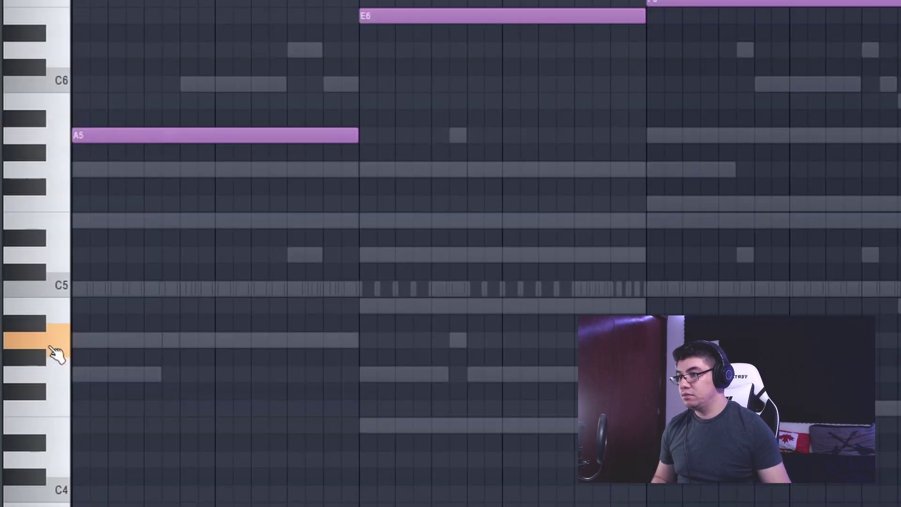
pyautogui.scroll(2, 591, 214)
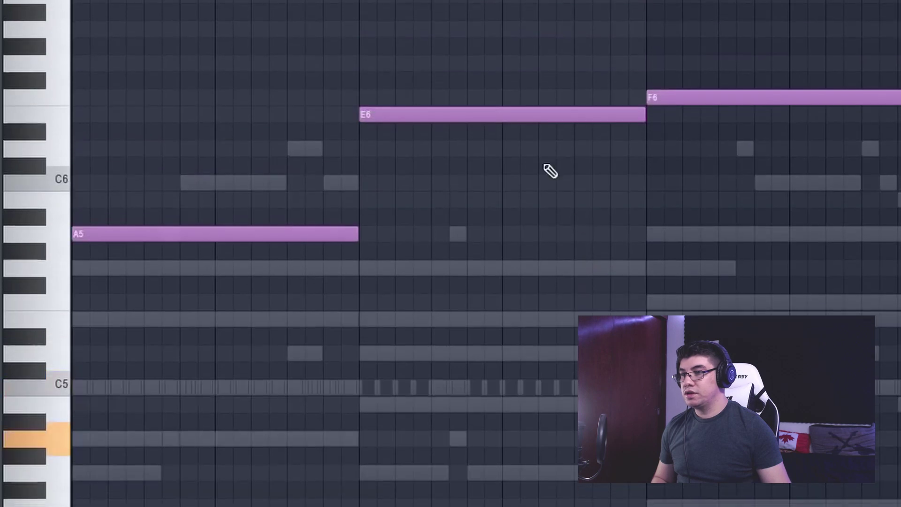
# Step: Break the 808 part of bars 1 and 2 into short A5 and C6 hits, ending with an A6
pyautogui.hotkey('alt', 'F8')
pyautogui.hotkey('alt', 'F8')
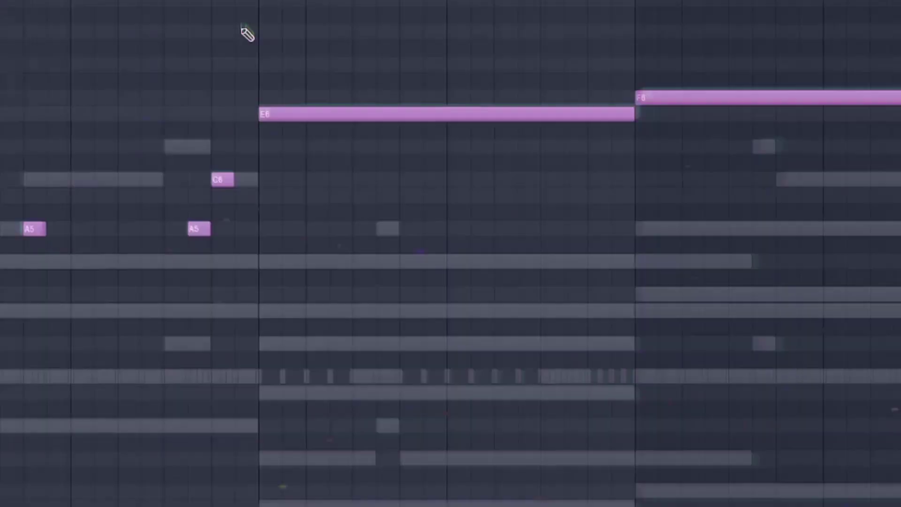
pyautogui.click(244, 30)
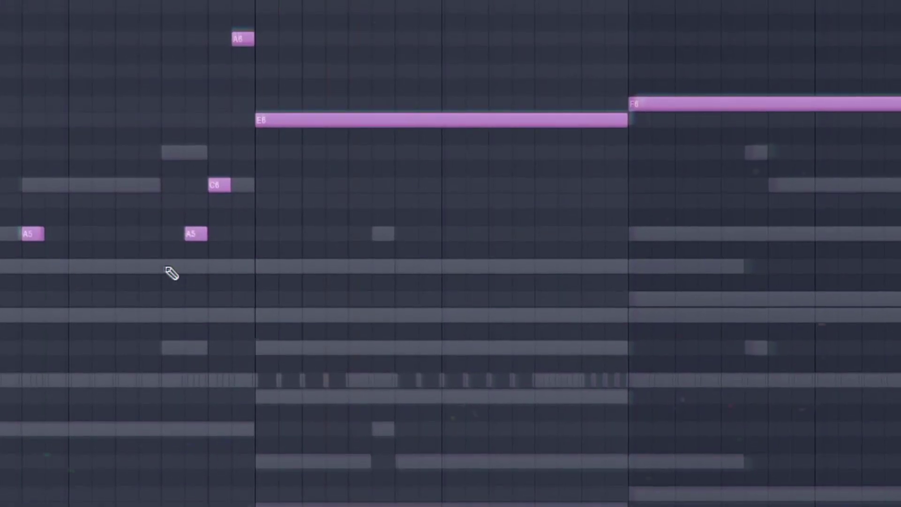
# Step: Replace the long E6 808 note in bars 3 and 4 with four short E5 hits
pyautogui.moveTo(408, 110); pyautogui.dragTo(407, 305)
pyautogui.rightClick(292, 313)
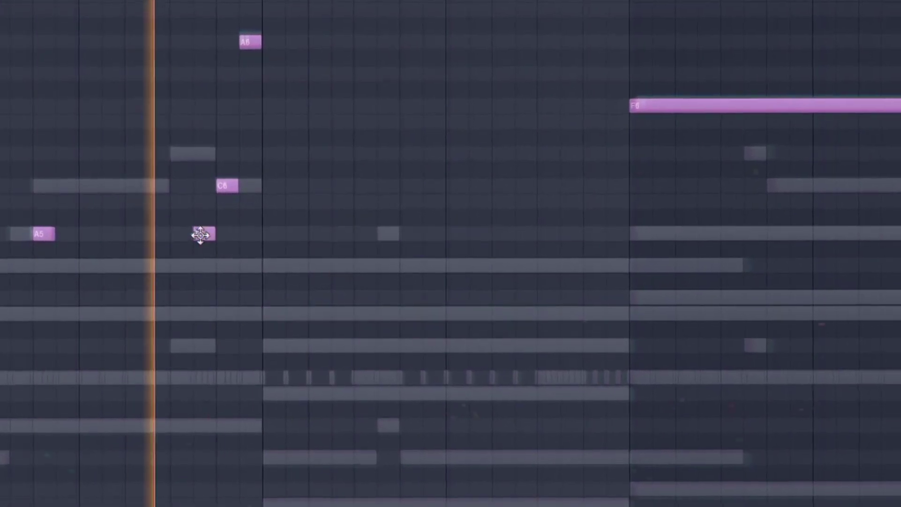
pyautogui.click(277, 313)
pyautogui.click(323, 313)
pyautogui.click(412, 313)
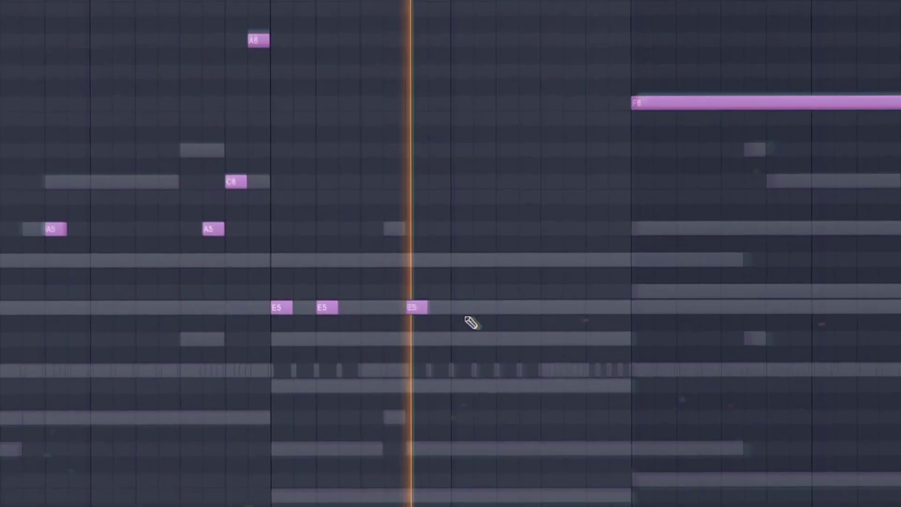
pyautogui.click(611, 313)
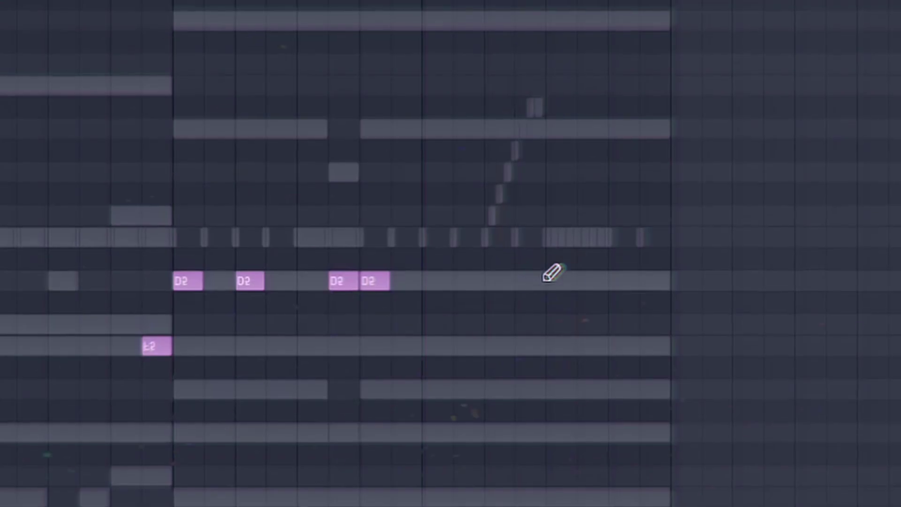
# Step: Finish the 808 line in bar 8 with short D5, D6, C6 and D5 notes
pyautogui.click(551, 276)
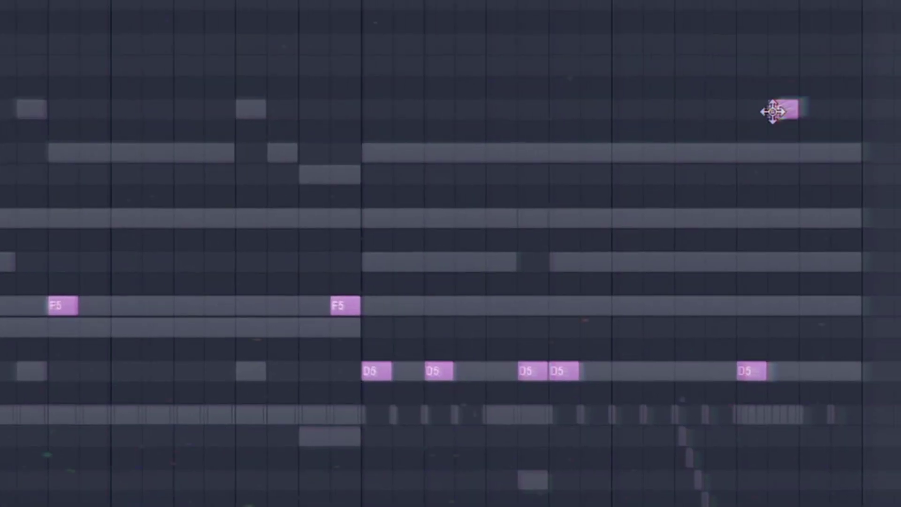
pyautogui.click(813, 153)
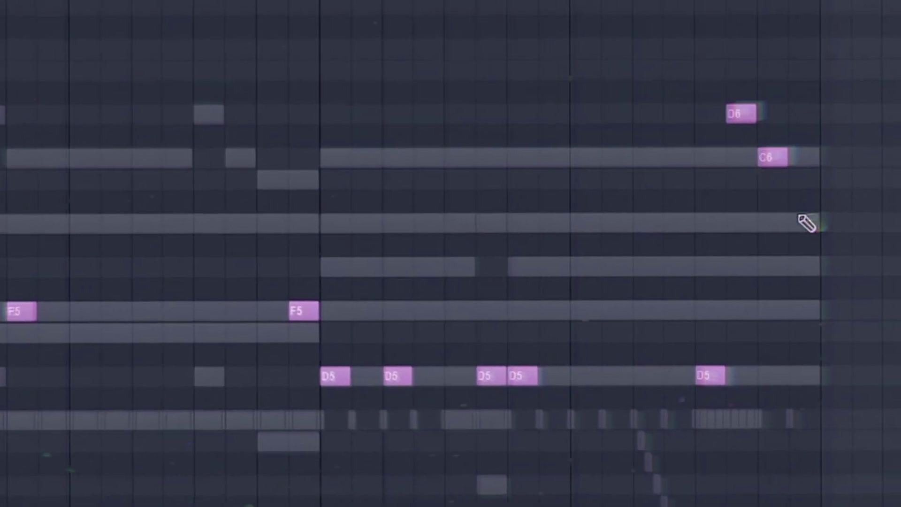
pyautogui.click(844, 371)
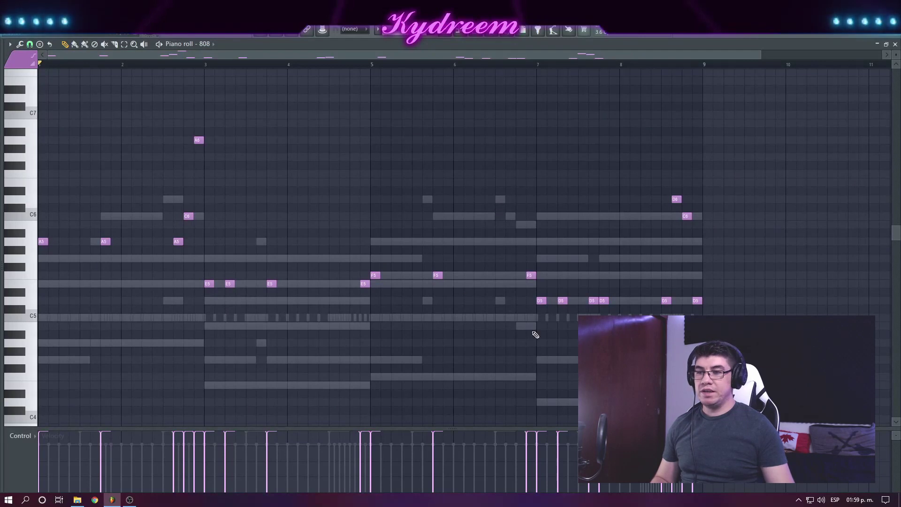
# Step: Route the 808 channel to mixer track 11, solo that track and hide the channel rack
pyautogui.press('F6')
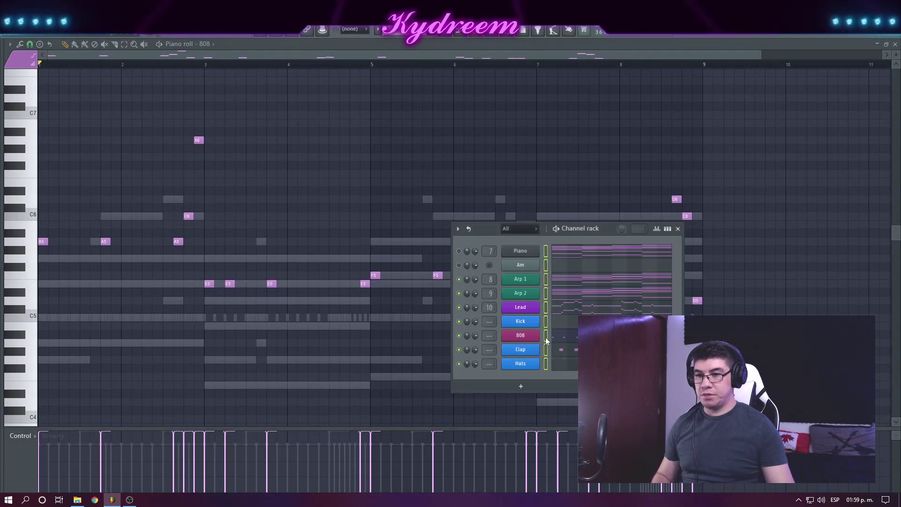
pyautogui.hotkey('ctrl', 'l')
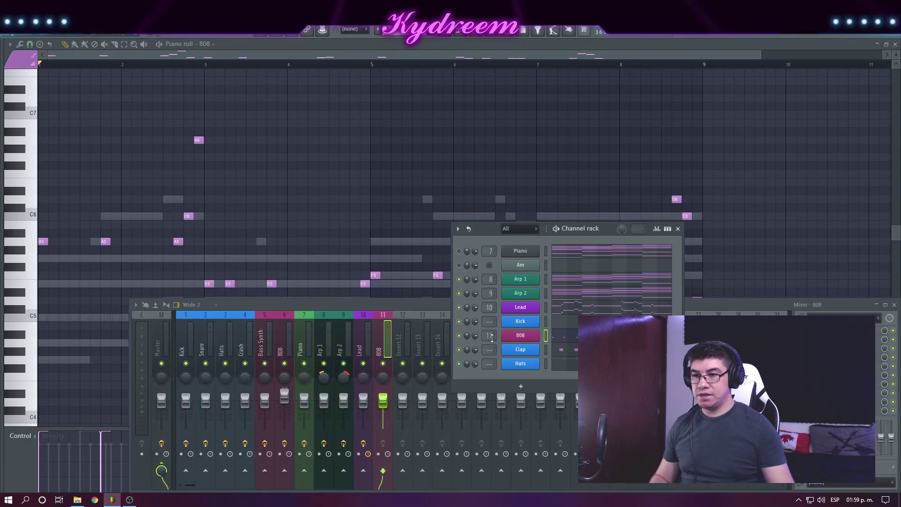
pyautogui.click(384, 371)
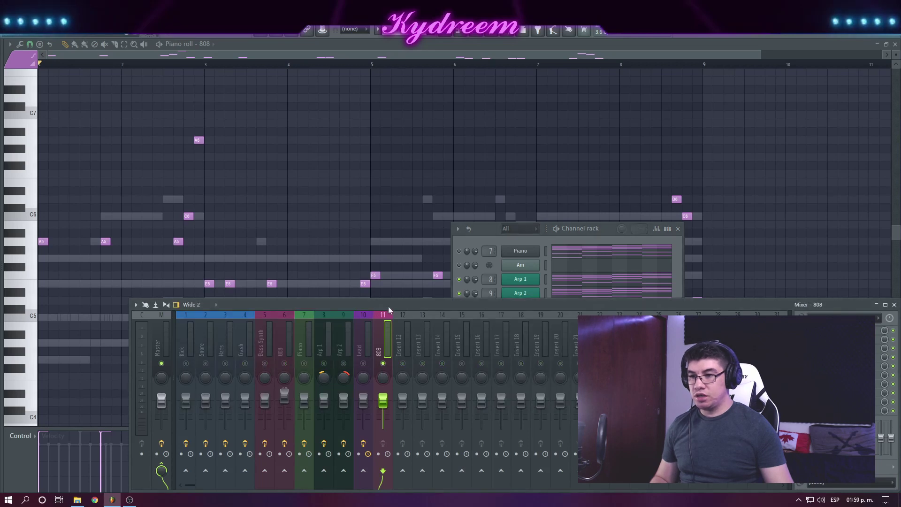
pyautogui.moveTo(491, 230); pyautogui.dragTo(497, 176)
pyautogui.press('F6')
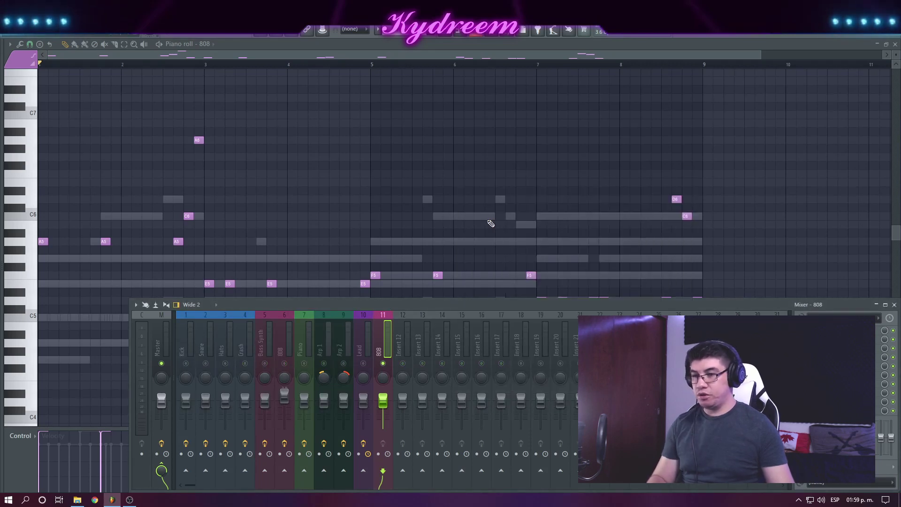
# Step: Load the OTT multiband compressor on the 808 mixer track, audition the bass through it and close the plugin
pyautogui.press('space')
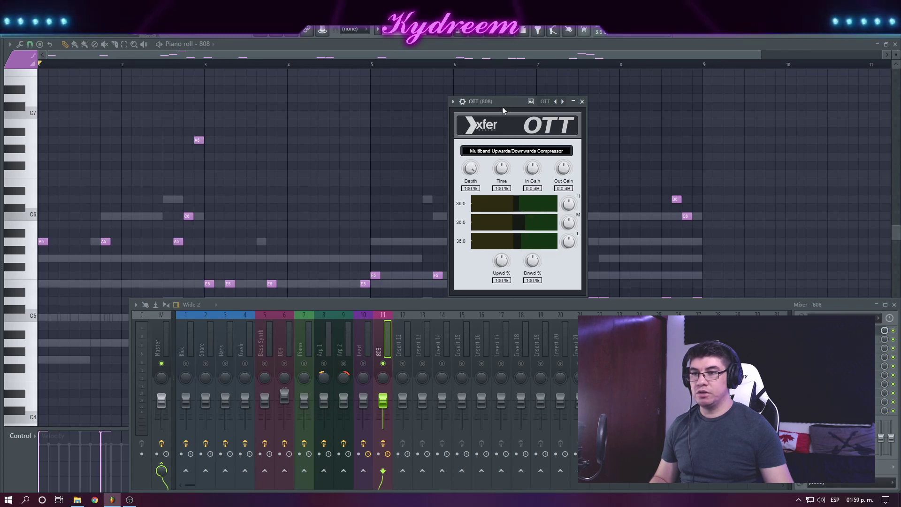
pyautogui.press('space')
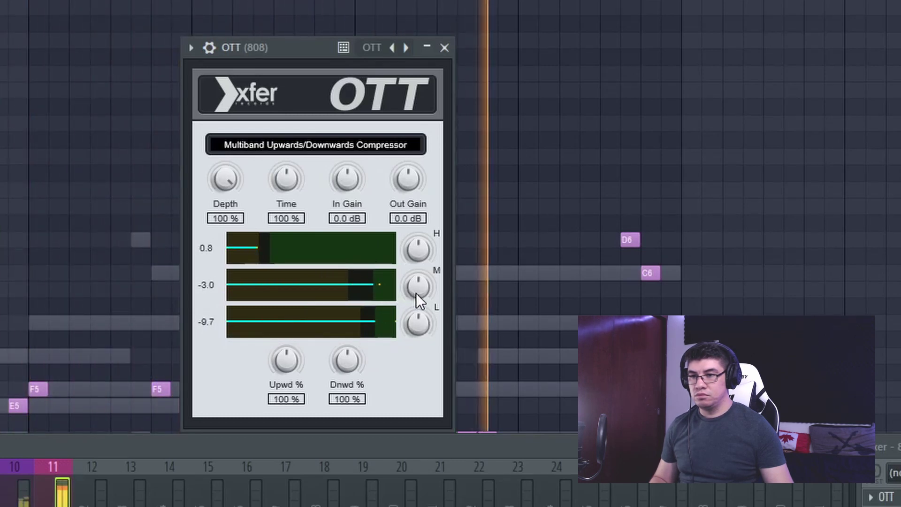
pyautogui.press('space')
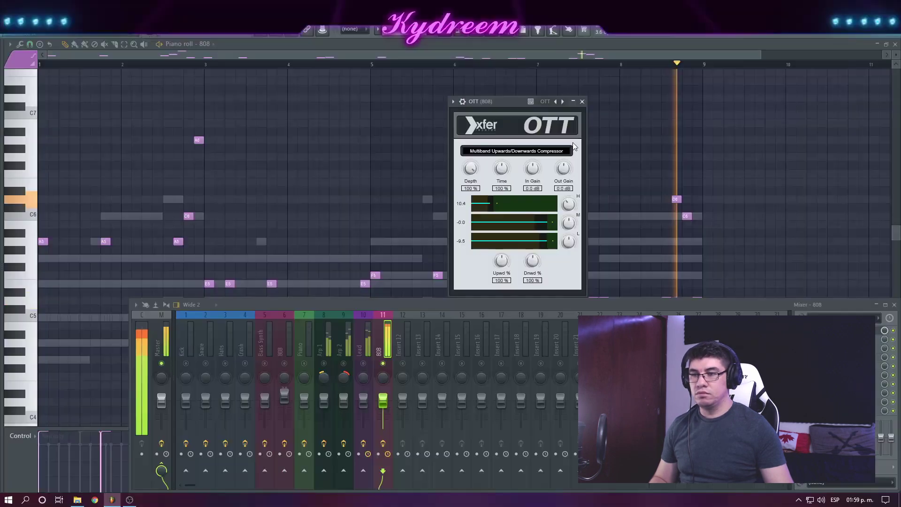
pyautogui.click(444, 47)
# Step: Stop playback, add the CamelCrusher distortion below OTT on the 808 mixer track, audition it and close the plugin
pyautogui.press('space')
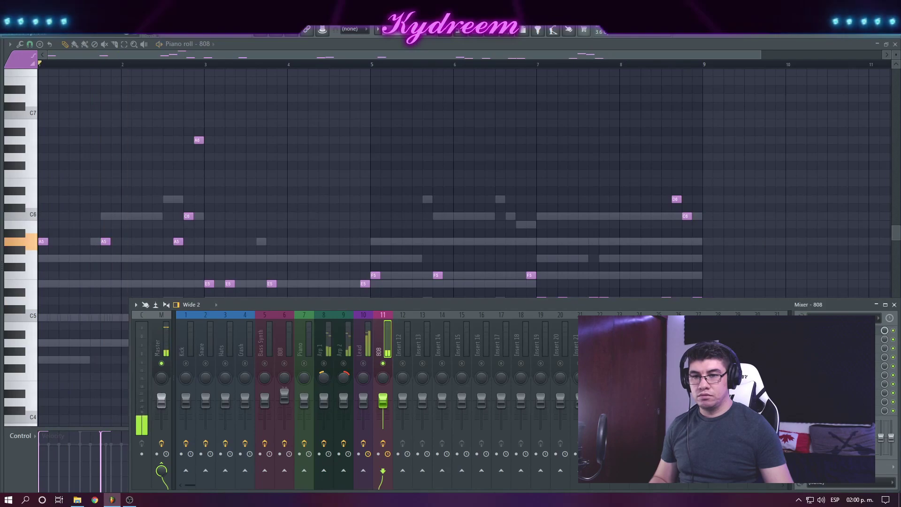
pyautogui.click(800, 340)
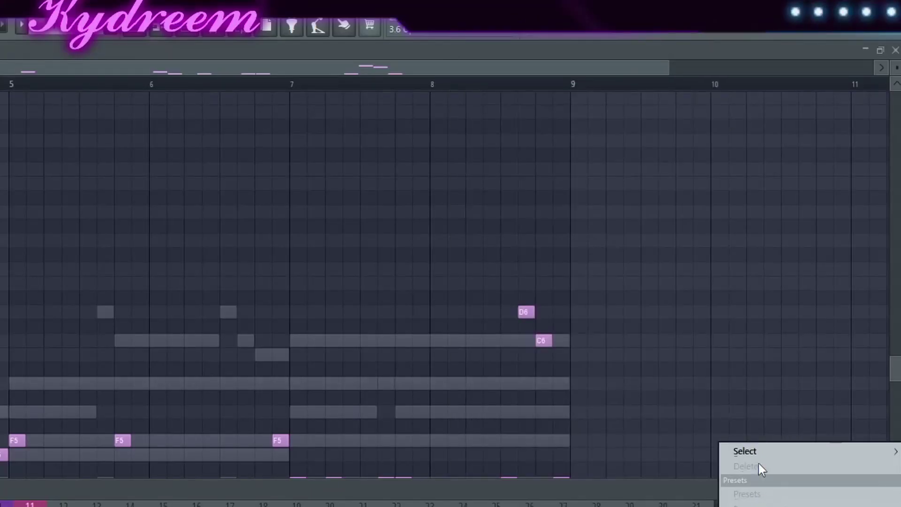
pyautogui.moveTo(758, 456)
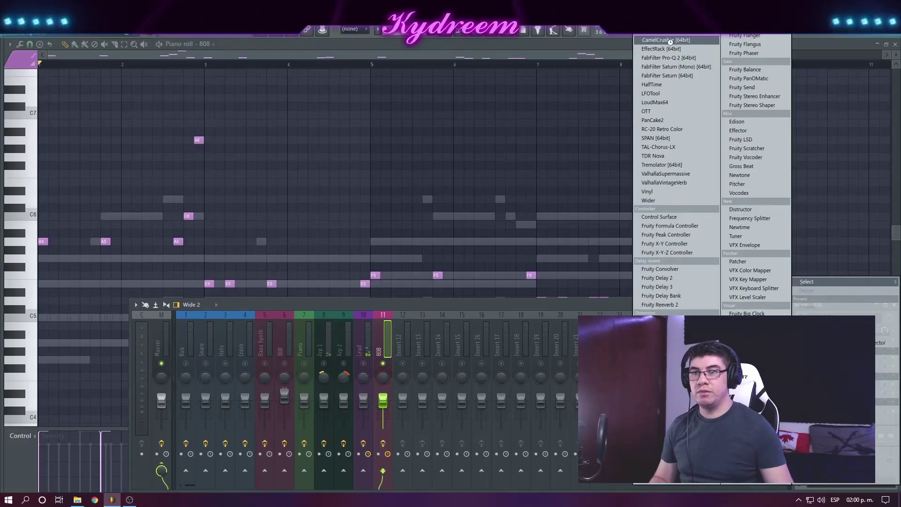
pyautogui.click(507, 42)
pyautogui.moveTo(151, 121); pyautogui.dragTo(479, 169)
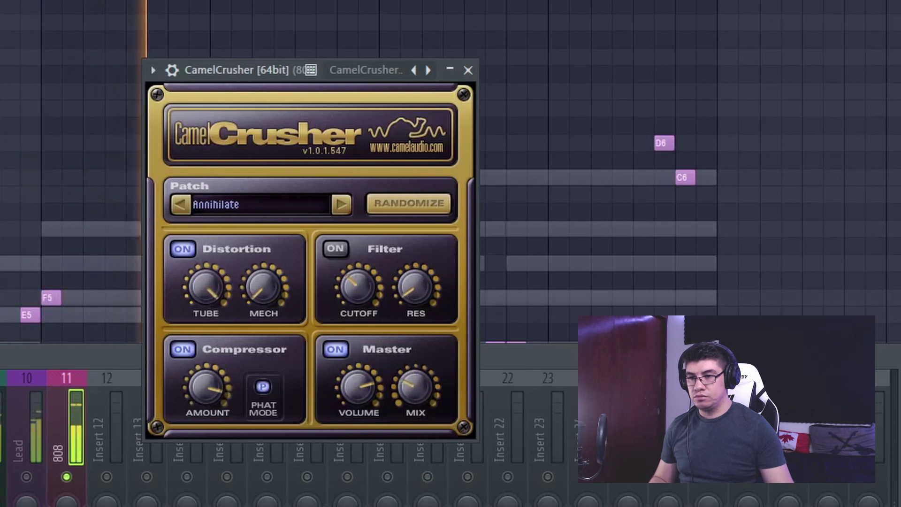
pyautogui.click(468, 70)
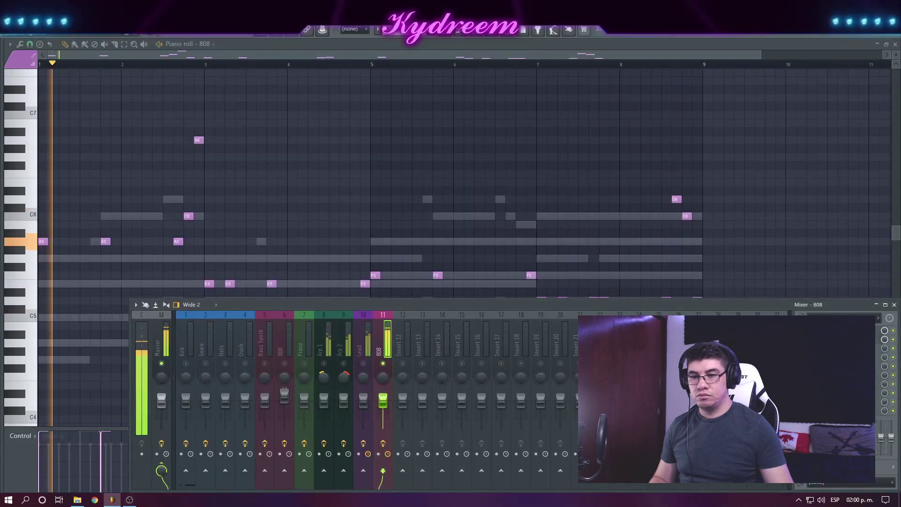
# Step: Add the Wider plugin to the 808 mixer track at 20% width, close it and compare the sound with the effect bypassed
pyautogui.press('space')
pyautogui.click(802, 347)
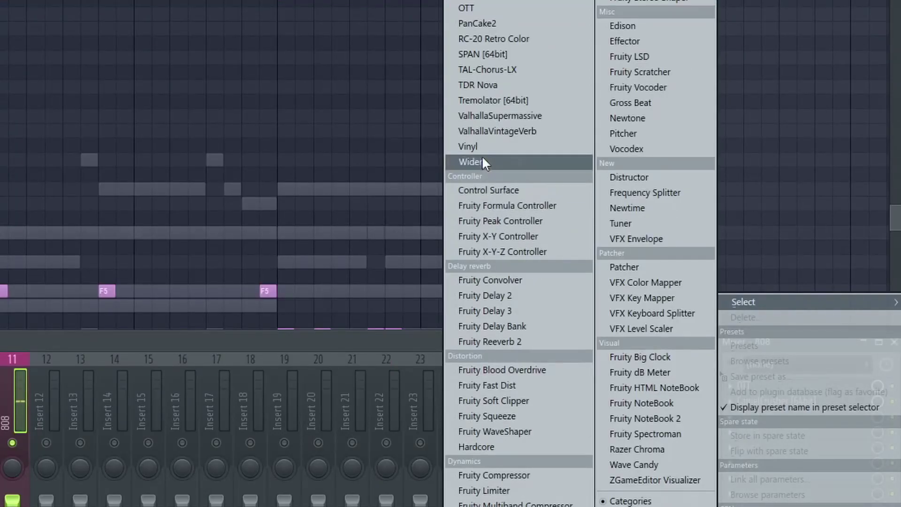
pyautogui.click(650, 201)
pyautogui.moveTo(248, 81); pyautogui.dragTo(461, 88)
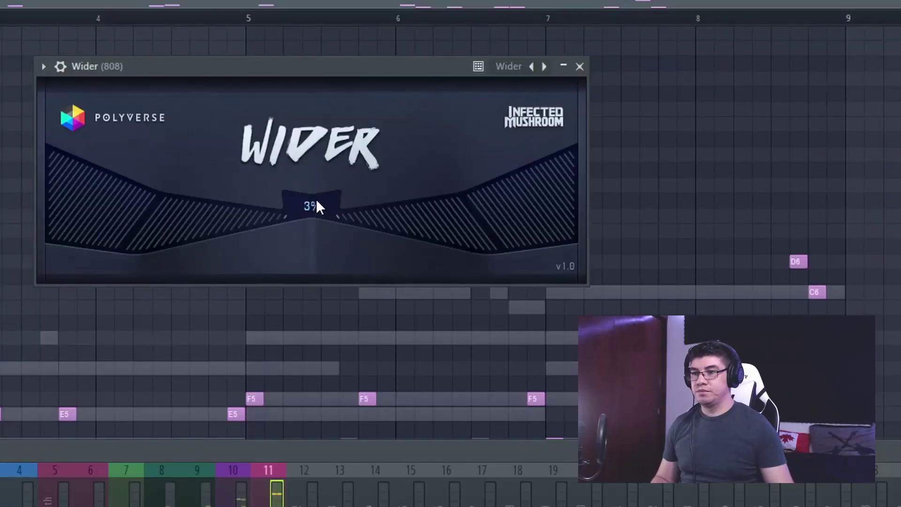
pyautogui.moveTo(317, 201); pyautogui.dragTo(324, 177)
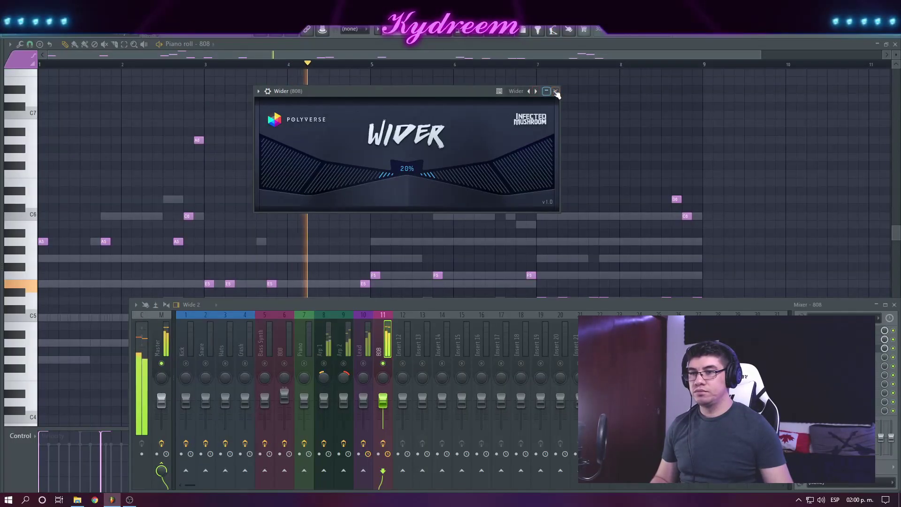
pyautogui.click(580, 66)
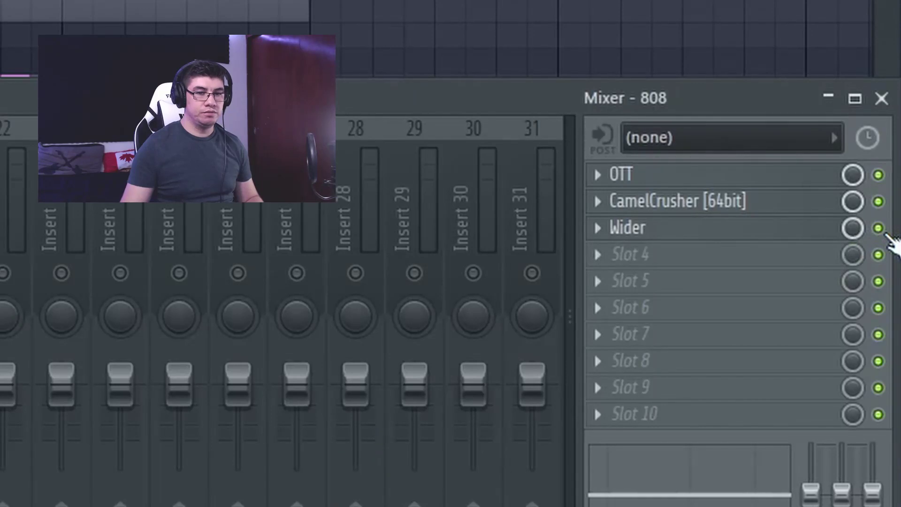
pyautogui.click(892, 348)
pyautogui.click(879, 228)
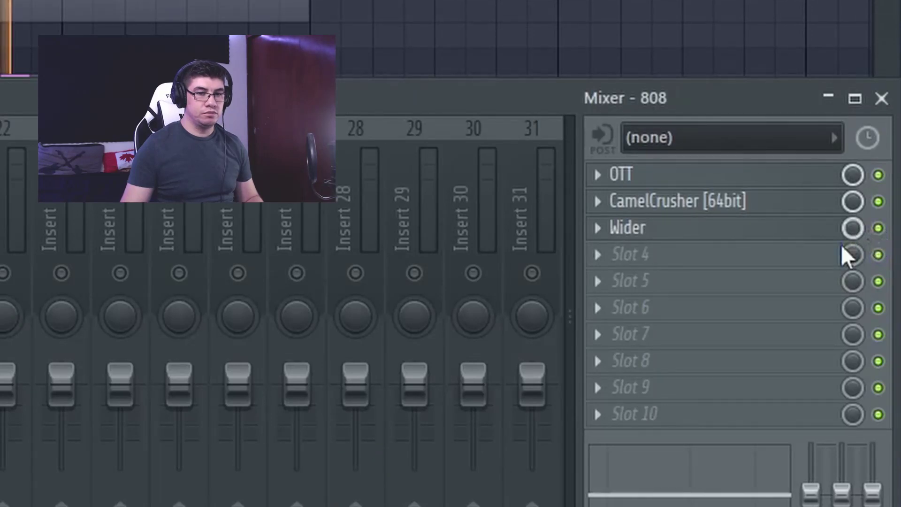
# Step: Add Fruity Parametric EQ 2 to the 808 track, lower band 7 at about 2951 Hz while playing to tame the highs, and close it
pyautogui.click(616, 277)
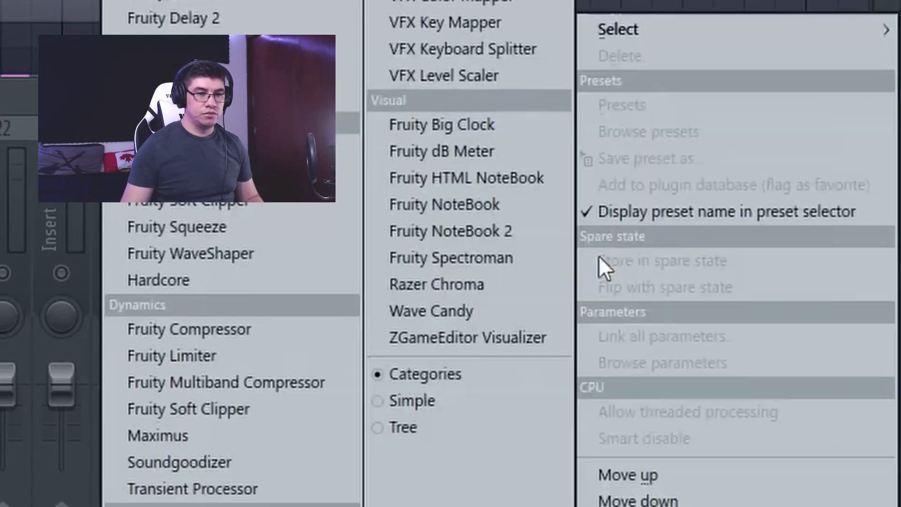
pyautogui.click(584, 472)
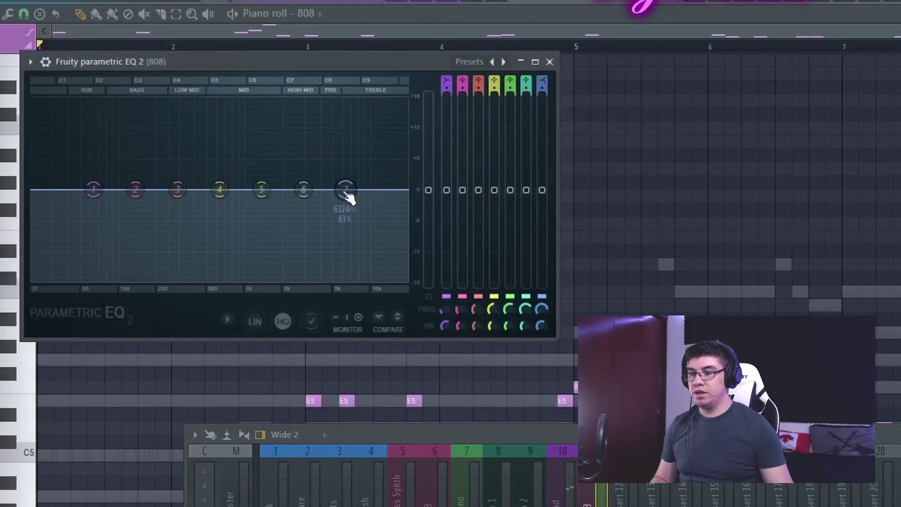
pyautogui.press('space')
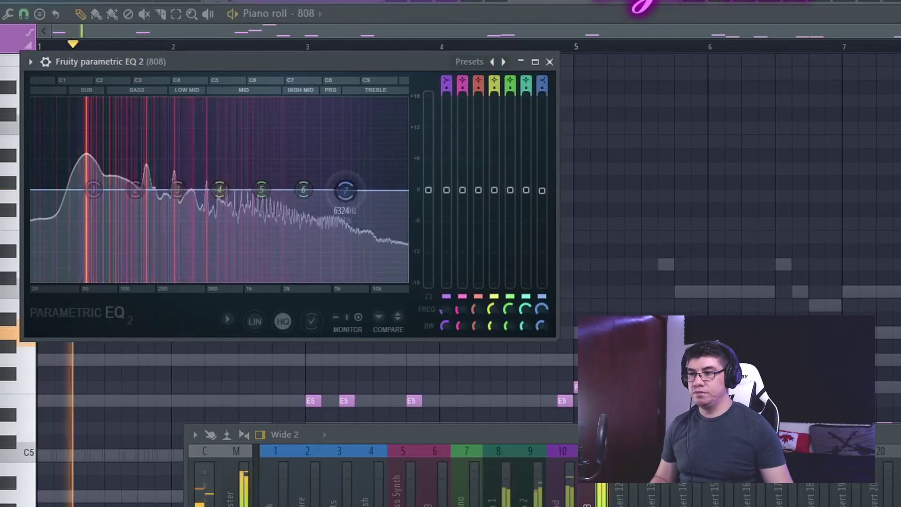
pyautogui.moveTo(346, 190); pyautogui.dragTo(304, 242)
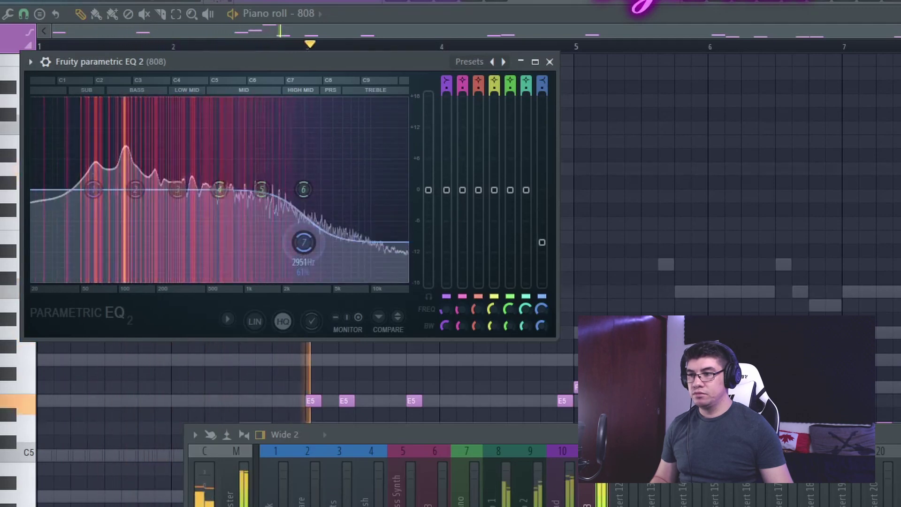
pyautogui.click(550, 61)
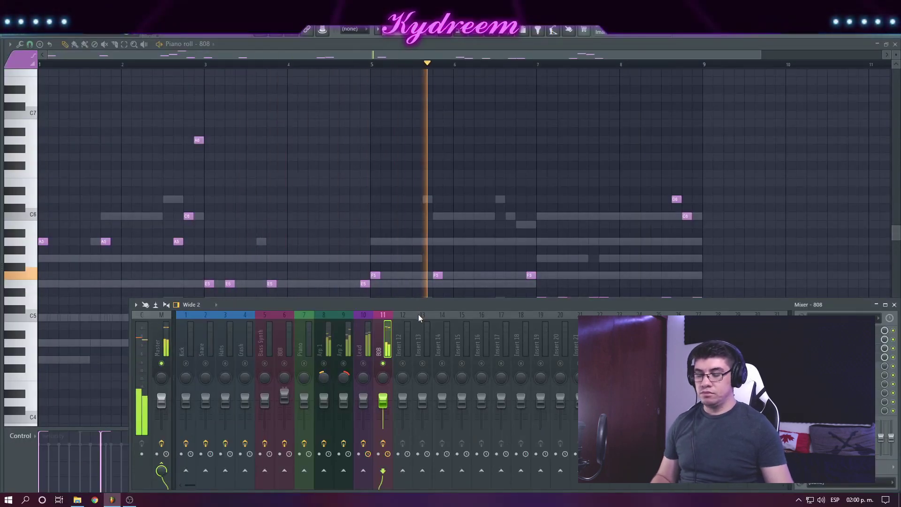
pyautogui.press('space')
# Step: Show the channel rack, then select and solo the Arp 1 mixer track
pyautogui.press('F9')
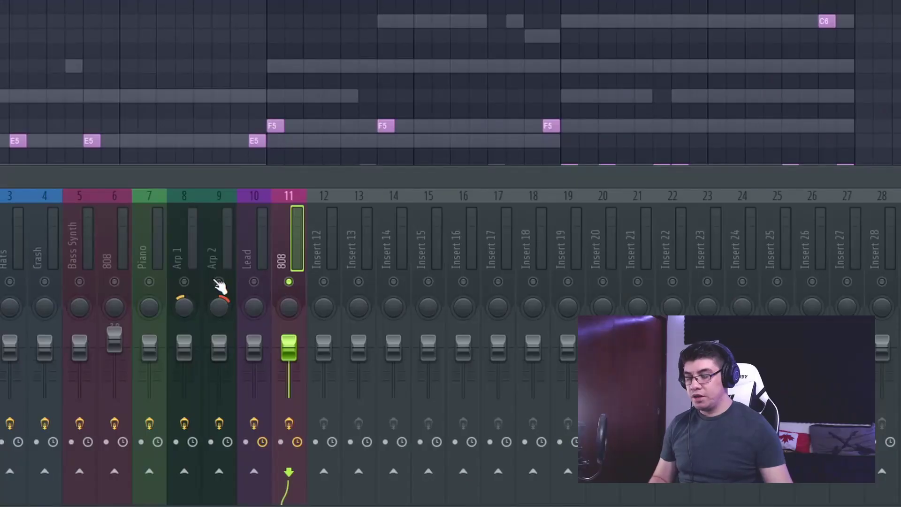
pyautogui.press('F6')
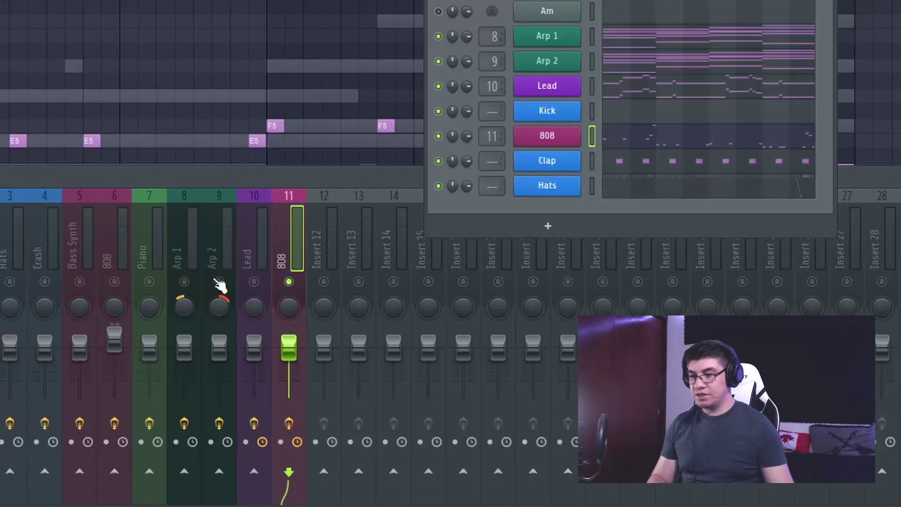
pyautogui.click(201, 289)
pyautogui.click(192, 203)
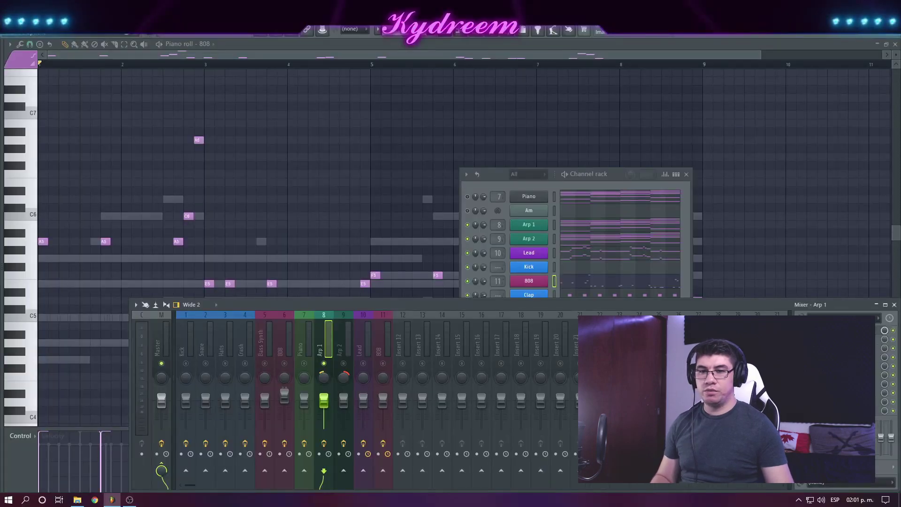
# Step: Load ValhallaVintageVerb on the Arp 1 mixer track and set its mode to Chorus Space
pyautogui.click(799, 339)
pyautogui.moveTo(806, 281)
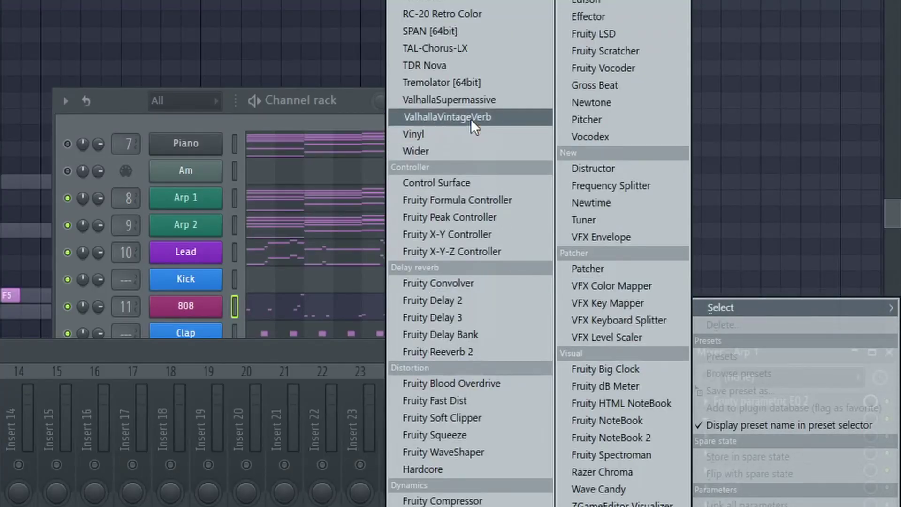
pyautogui.click(471, 120)
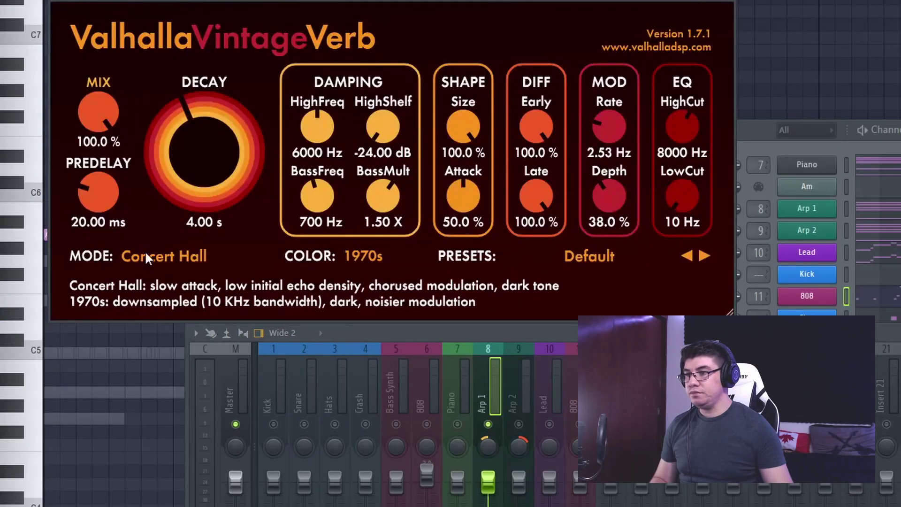
pyautogui.click(146, 255)
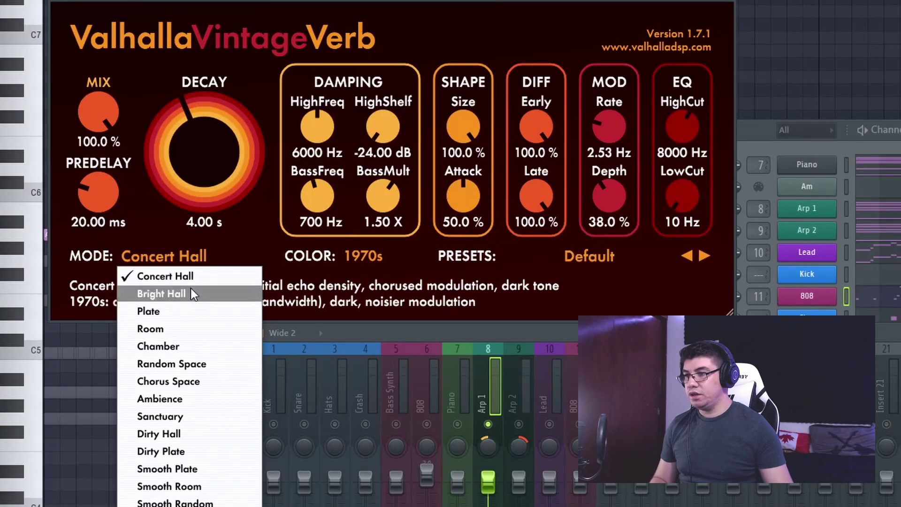
pyautogui.click(195, 382)
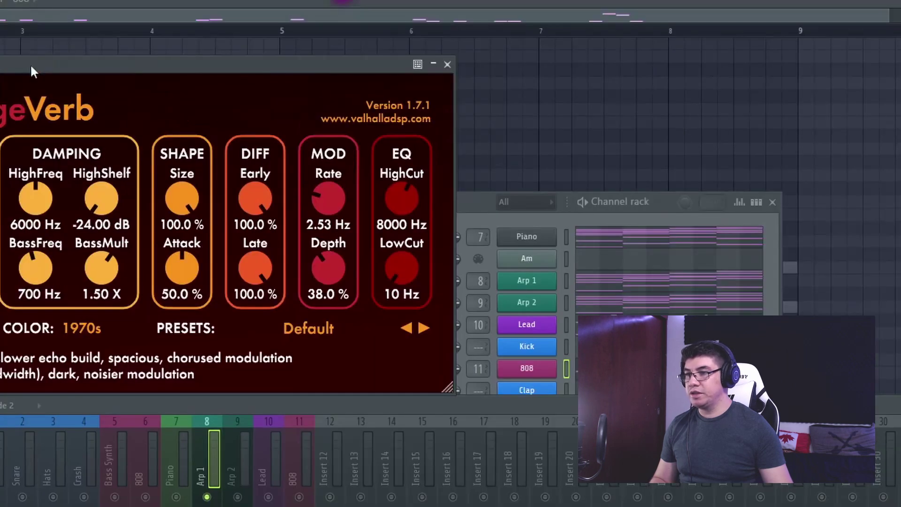
# Step: Set the Arp 1 reverb's low cut to 320 Hz and its mix to 20%, then close the plugin
pyautogui.moveTo(666, 202); pyautogui.dragTo(690, 163)
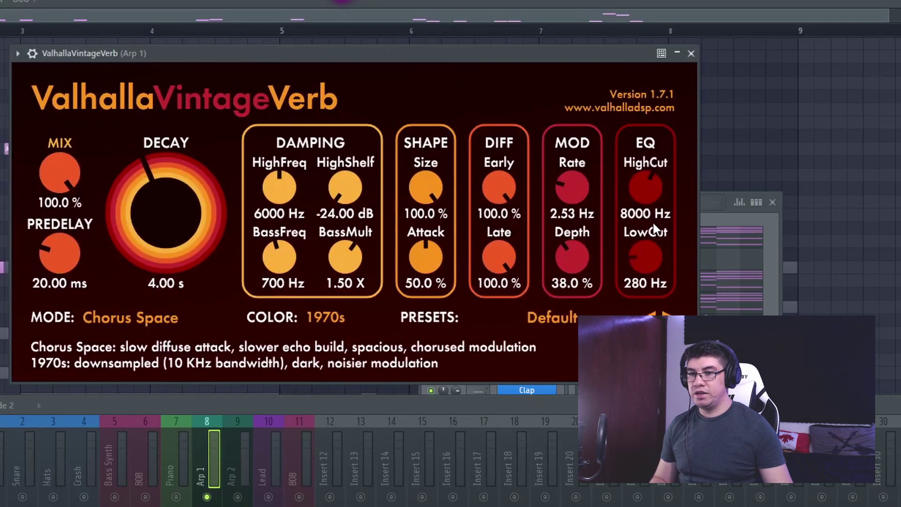
pyautogui.moveTo(654, 223); pyautogui.dragTo(653, 216)
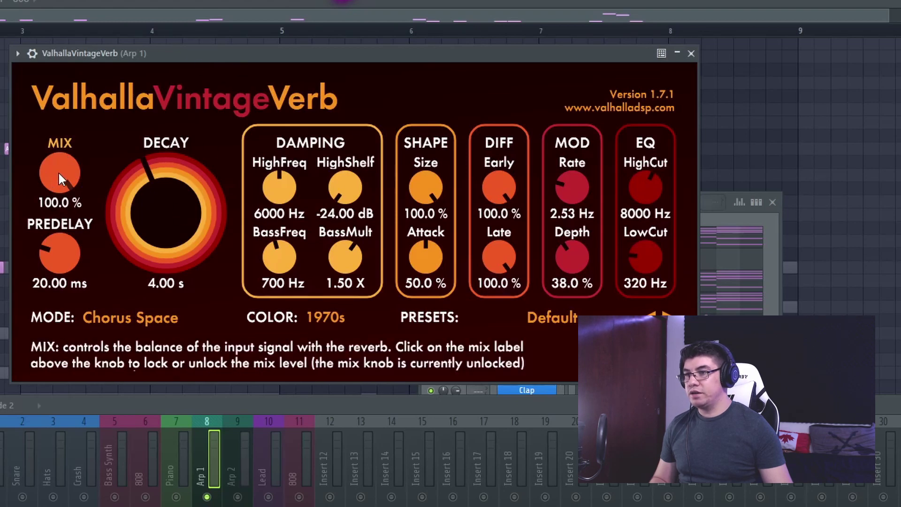
pyautogui.moveTo(66, 177); pyautogui.dragTo(58, 145)
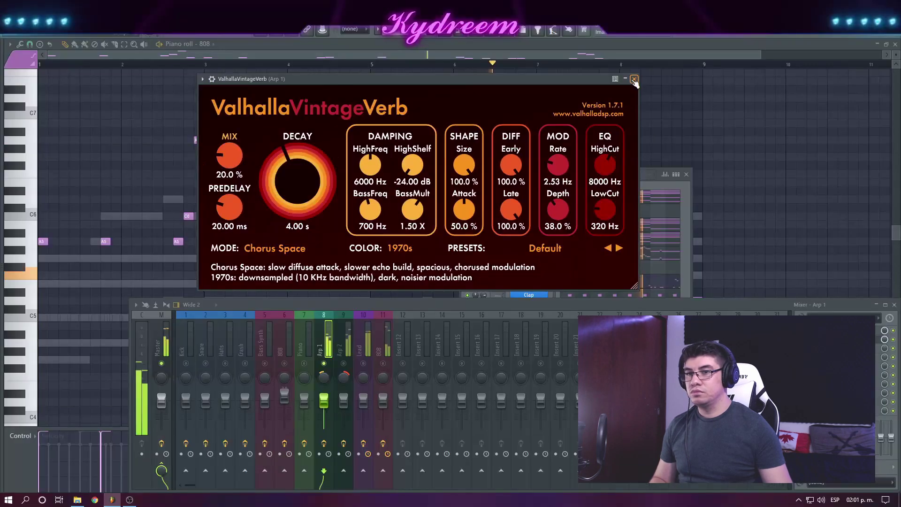
pyautogui.click(691, 53)
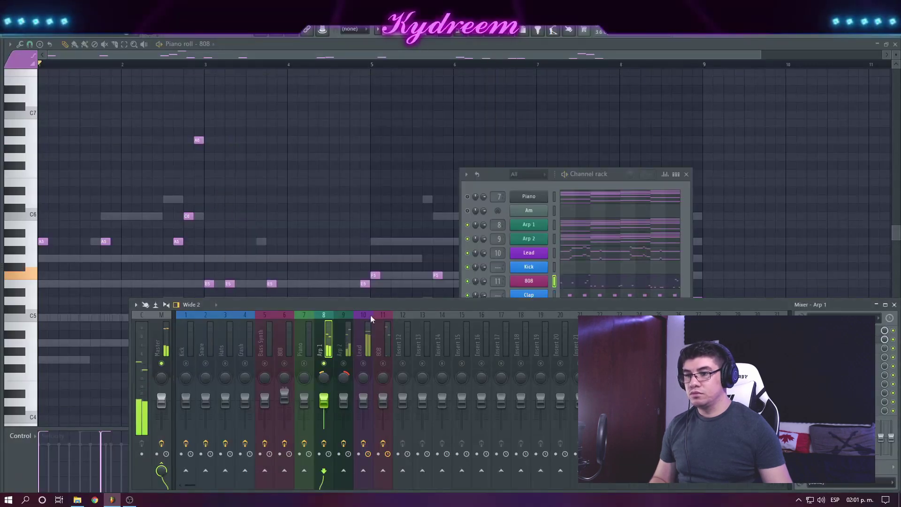
# Step: Copy the reverb with its settings from Arp 1 to the Arp 2 mixer track and switch the solo off the arps
pyautogui.click(333, 314)
pyautogui.click(801, 331)
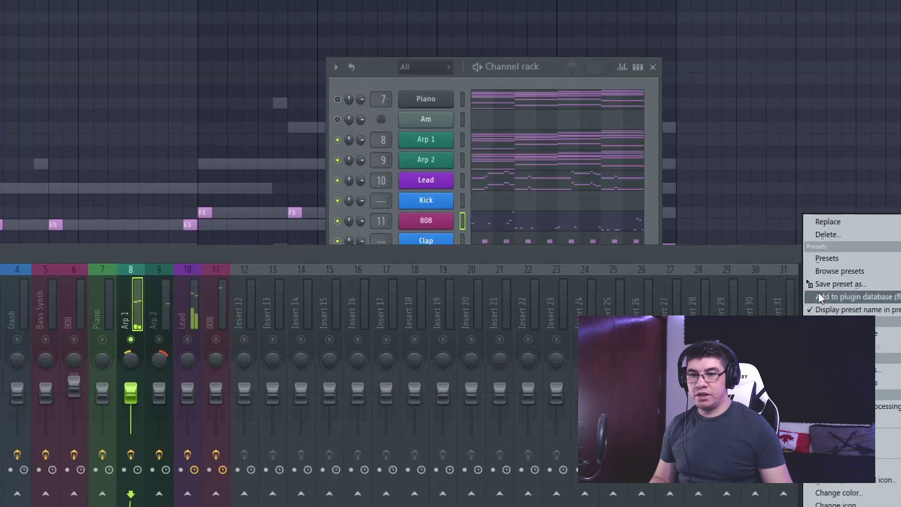
pyautogui.moveTo(831, 285); pyautogui.dragTo(166, 301)
pyautogui.click(162, 341)
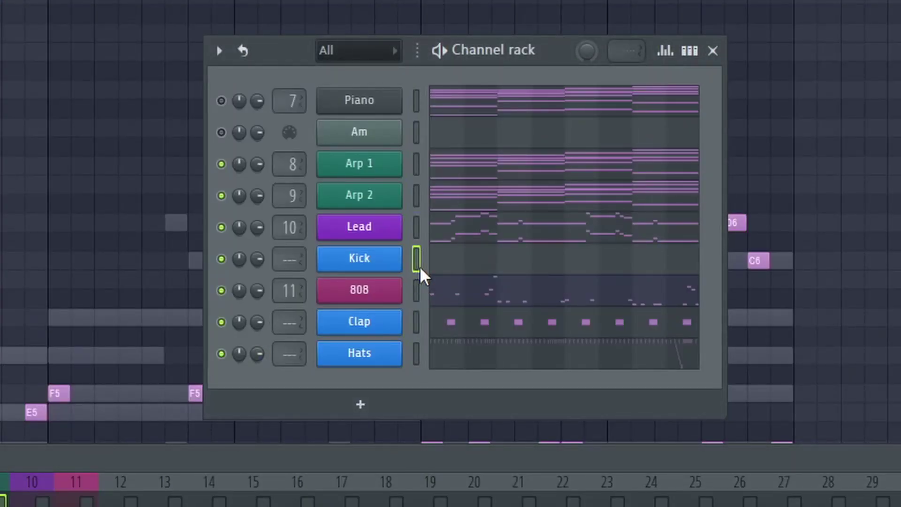
# Step: Paste the 808 note pattern into the Kick channel, then hide the channel rack and mixer to expose the piano roll
pyautogui.click(469, 261)
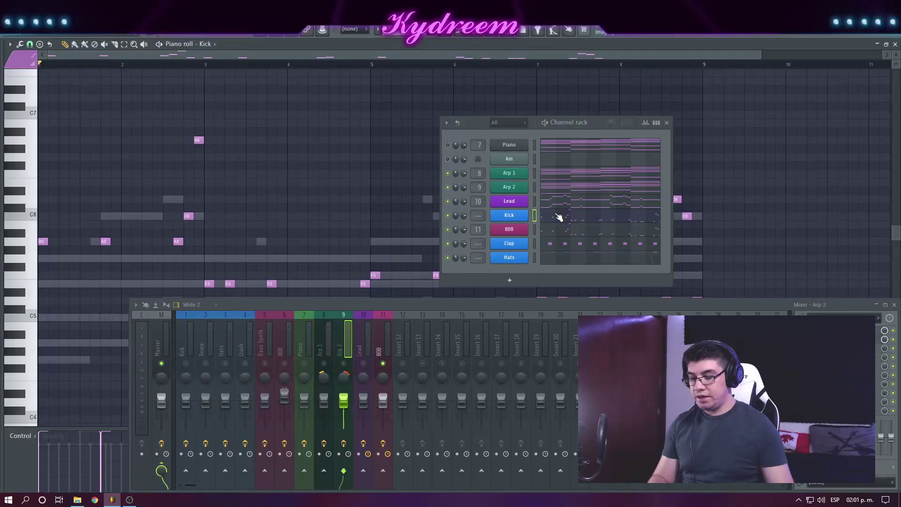
pyautogui.press('F6')
pyautogui.press('F9')
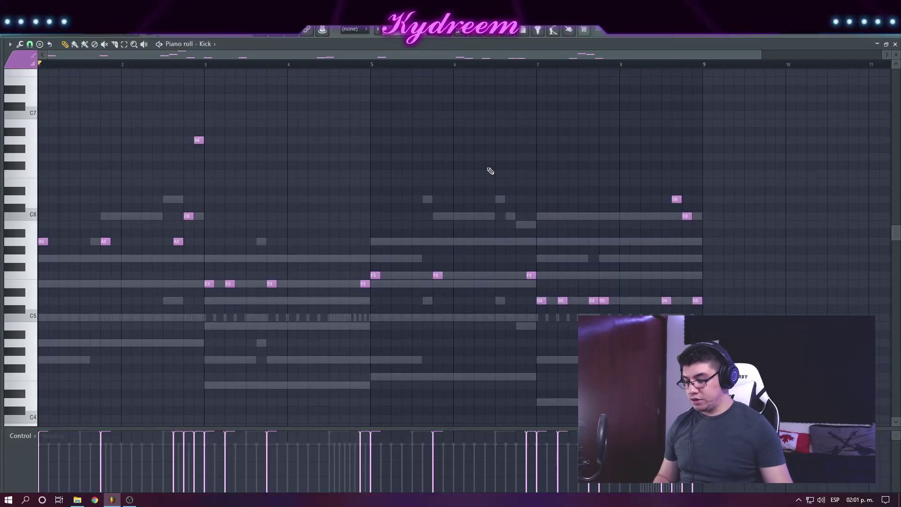
# Step: Select all Kick notes and move them onto C5 with the piano roll limiter/transposer
pyautogui.hotkey('ctrl', 'a')
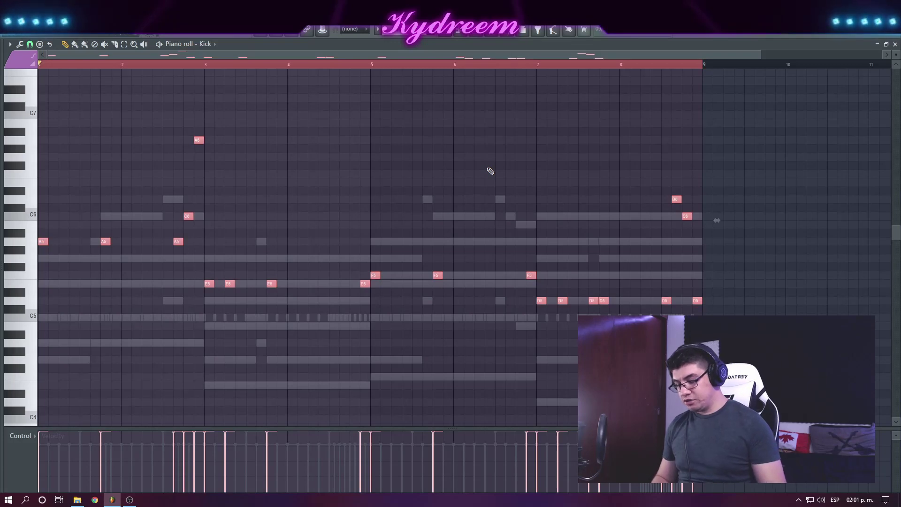
pyautogui.hotkey('alt', 'k')
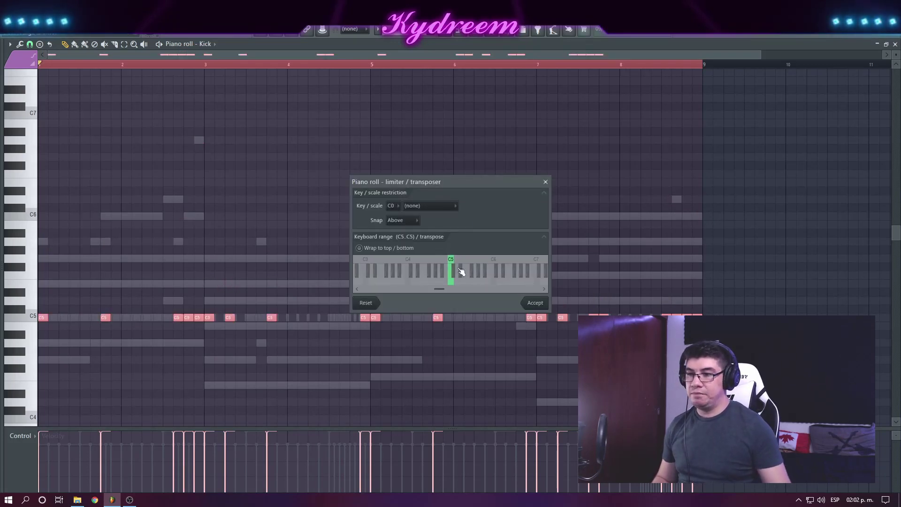
pyautogui.click(535, 303)
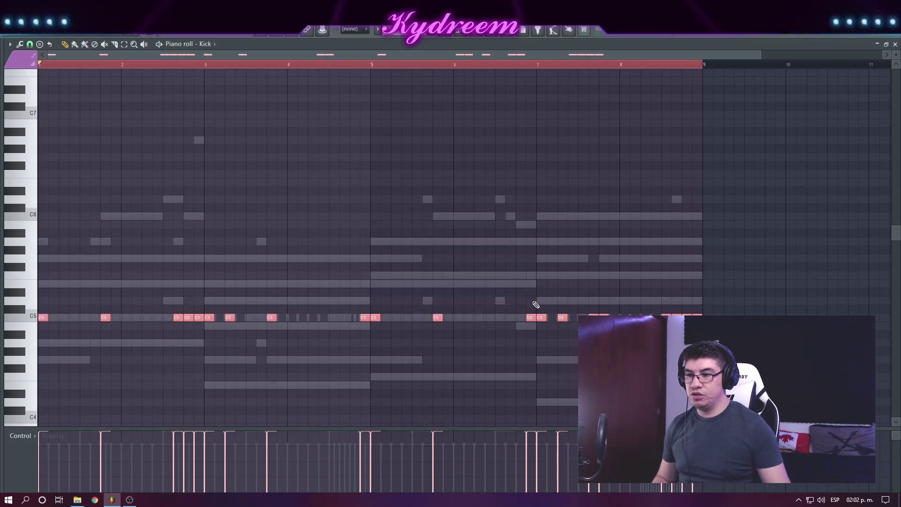
pyautogui.scroll(-3, 293, 375)
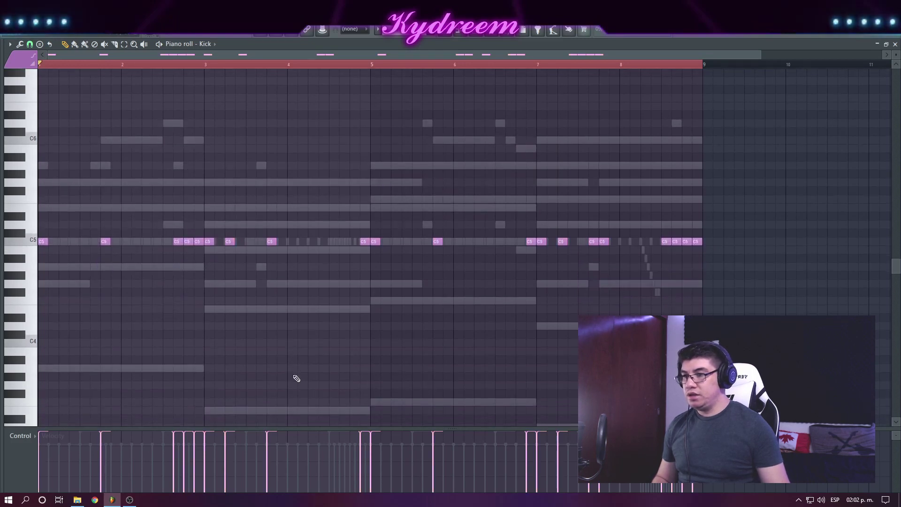
pyautogui.scroll(2, 296, 378)
# Step: Bring back the channel rack, deselect the Kick notes and play the full beat to check the kick pattern
pyautogui.press('F6')
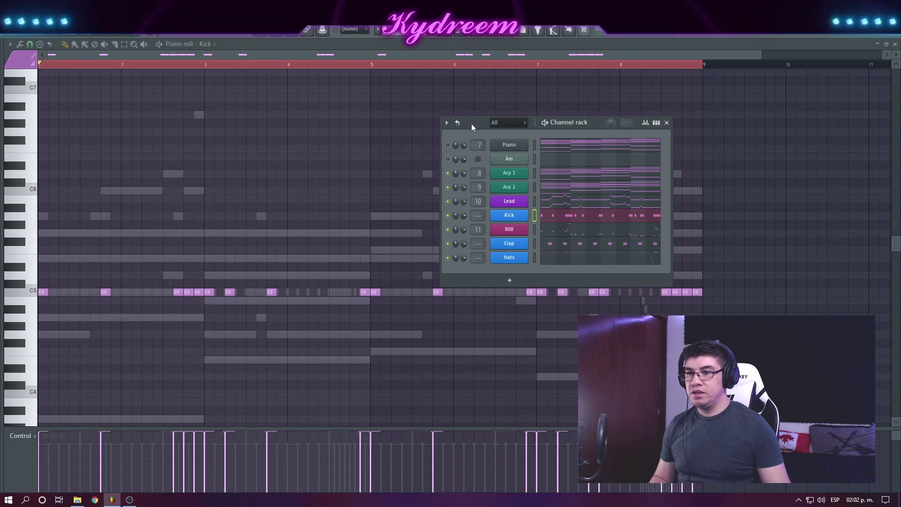
pyautogui.moveTo(471, 124); pyautogui.dragTo(459, 116)
pyautogui.click(37, 63)
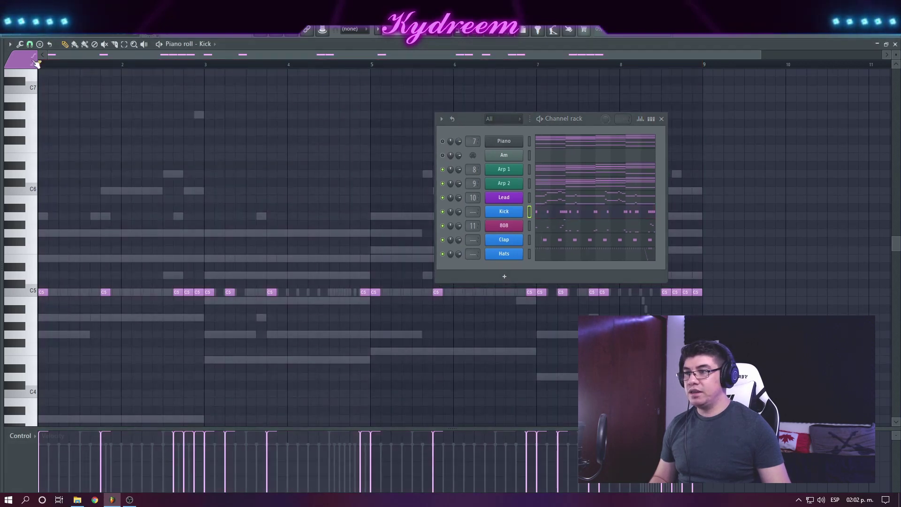
pyautogui.click(465, 120)
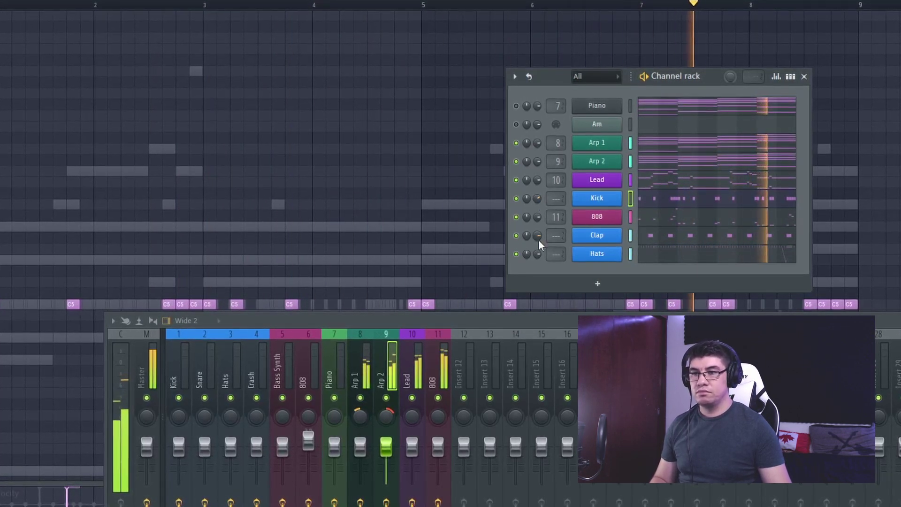
pyautogui.press('space')
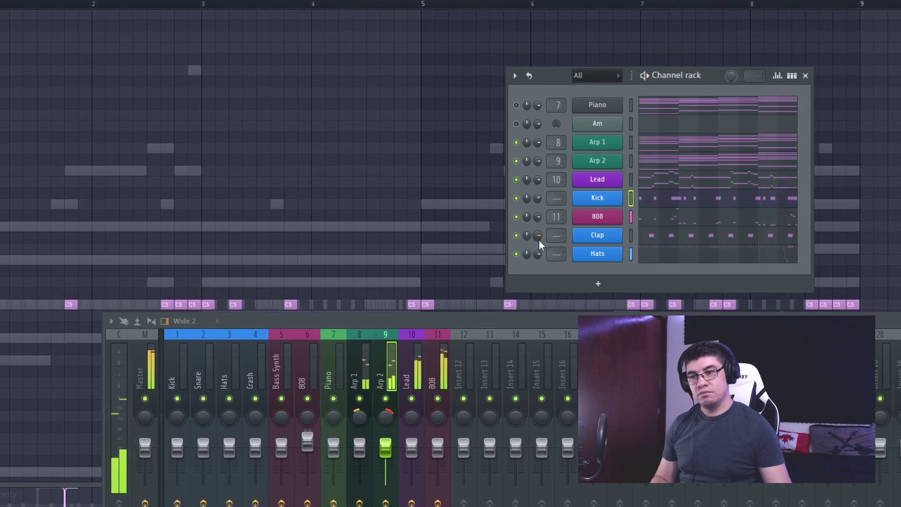